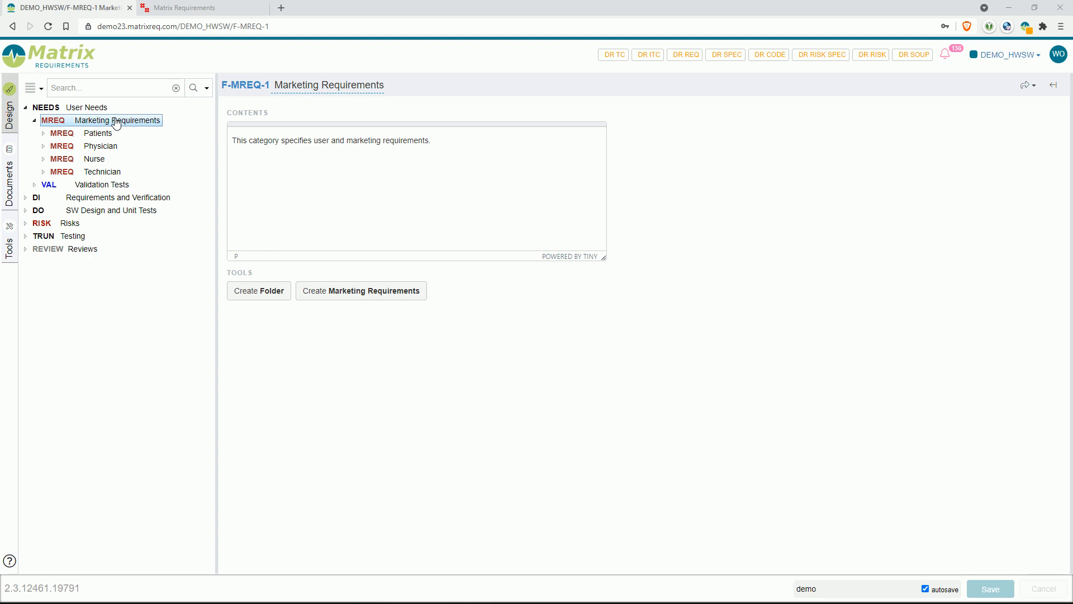
Step: Begin a branch or copy of project DEMO_HWSW in the administration page, with new project ID DEMO_HWSW_B1 and name demo
{"action": "left_click", "coordinate": [189, 13]}
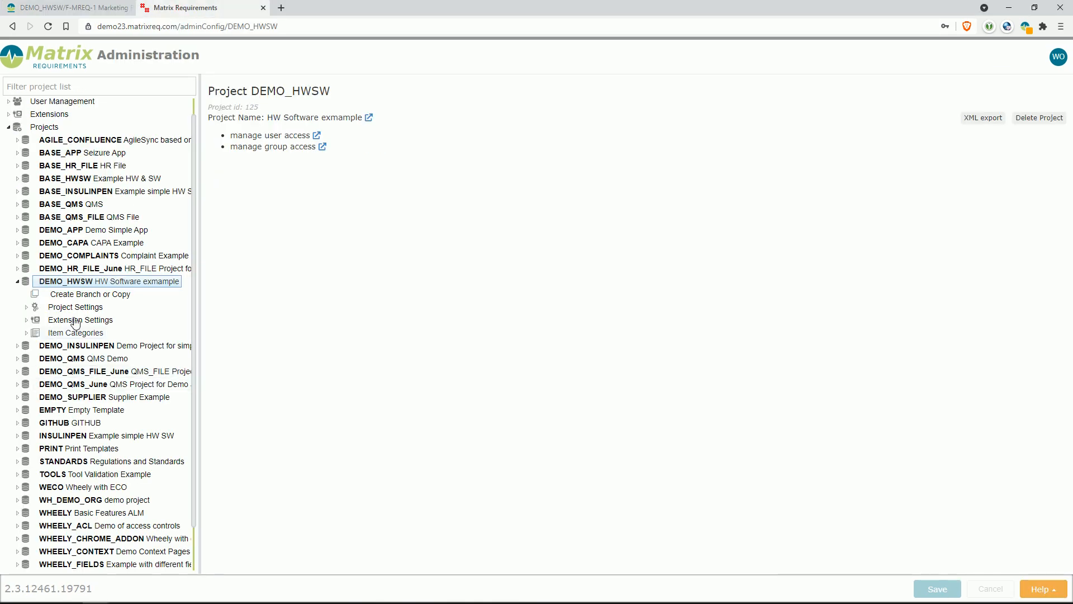
{"action": "left_click", "coordinate": [94, 296]}
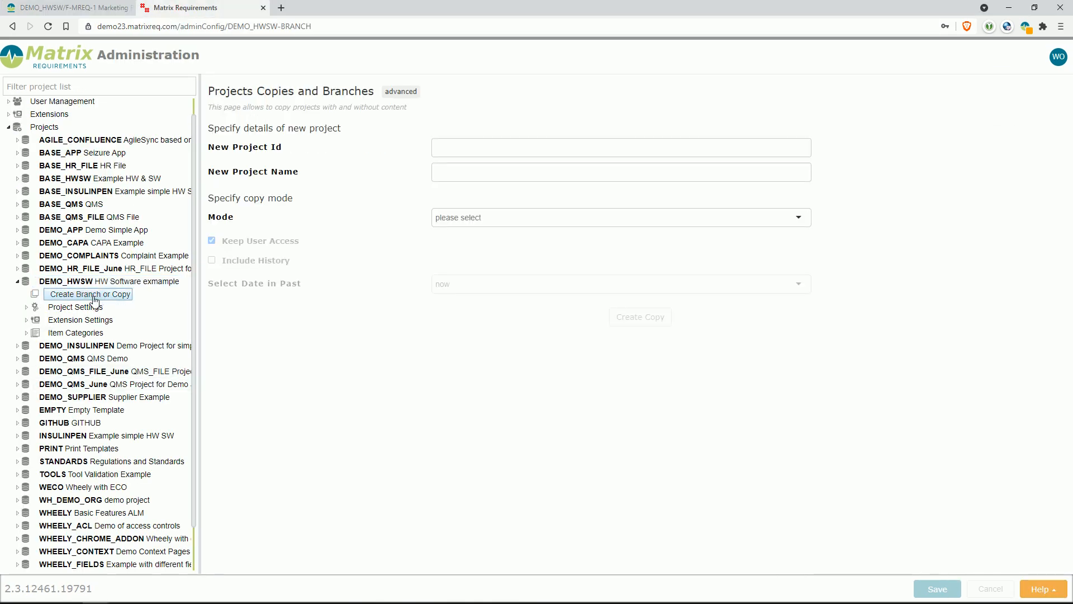
{"action": "left_click", "coordinate": [468, 146]}
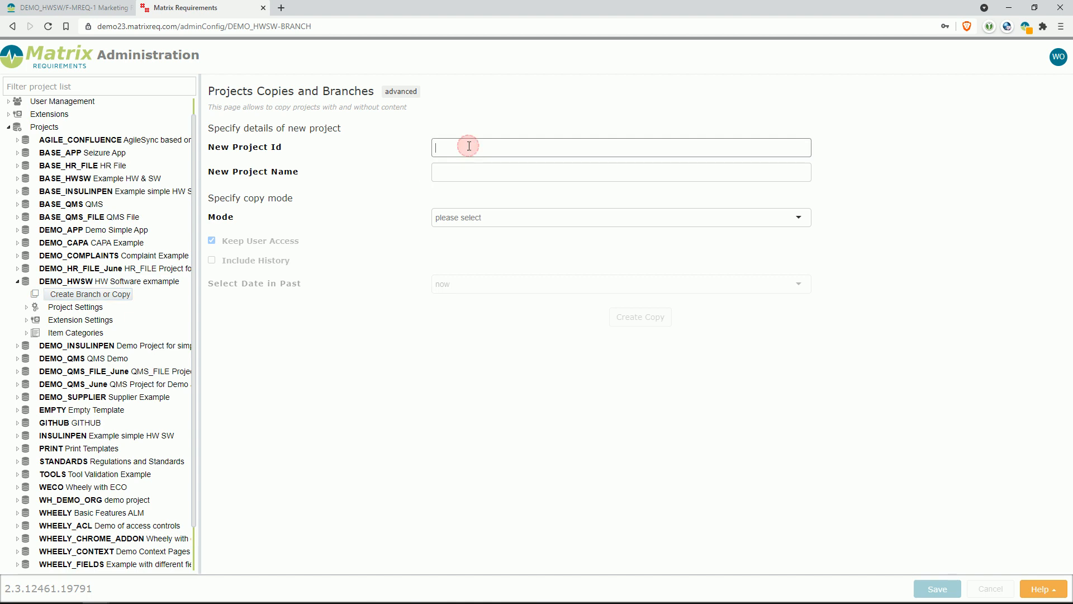
{"action": "type", "text": "DEMO:"}
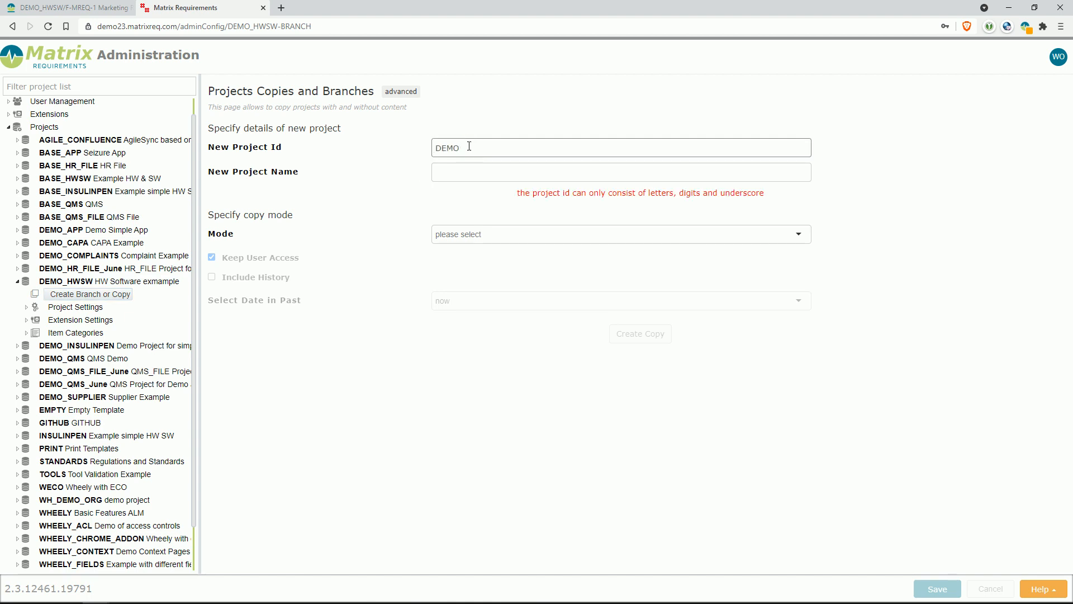
{"action": "key", "text": "BackSpace"}
{"action": "type", "text": "_HW"}
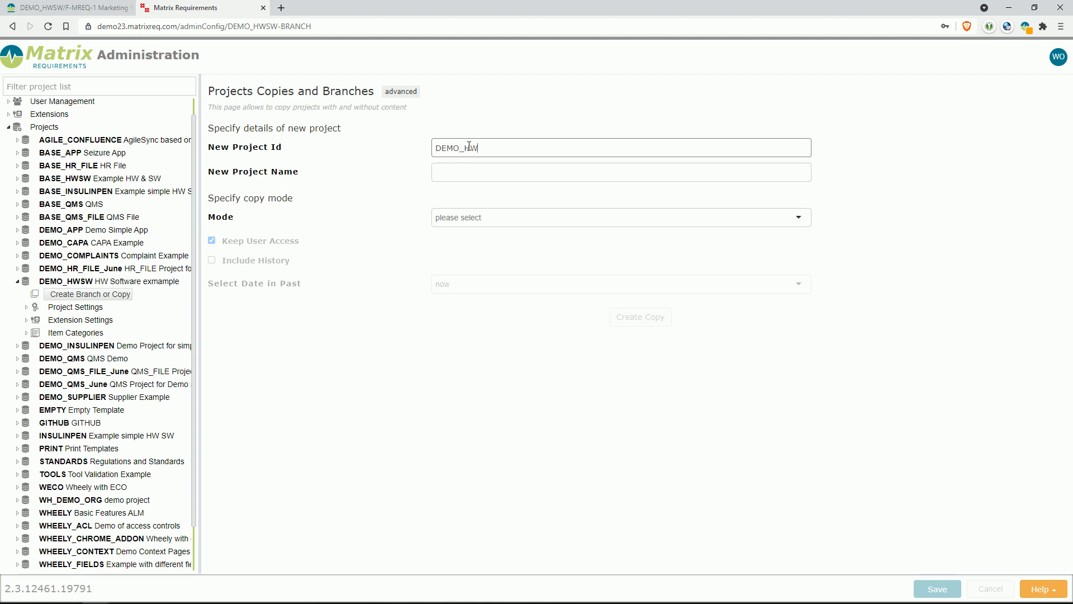
{"action": "type", "text": "SW_B1"}
{"action": "left_click", "coordinate": [469, 178]}
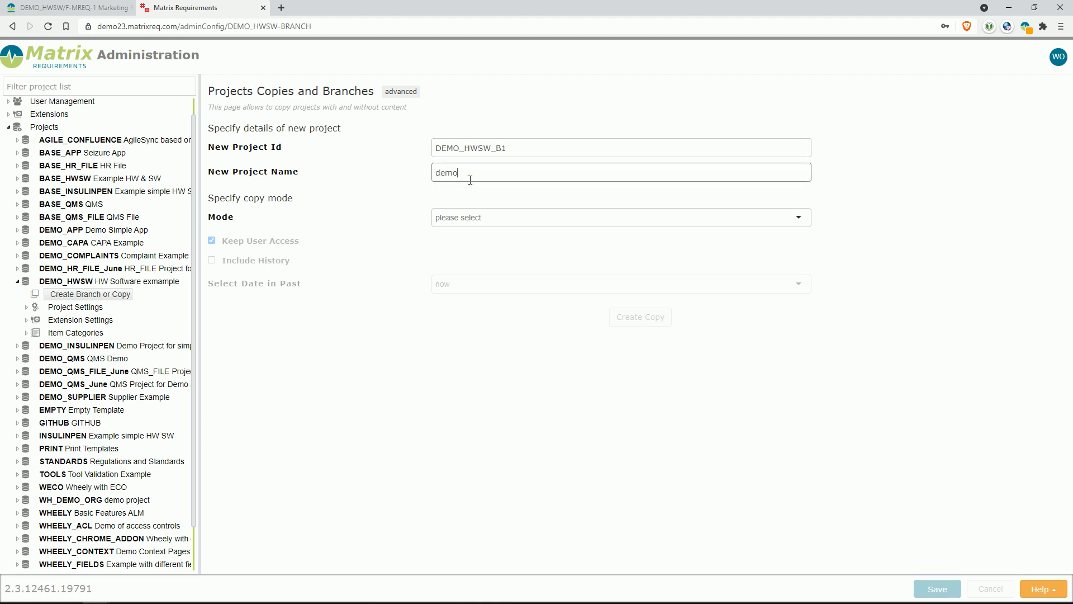
Step: Create DEMO_HWSW_B1 as a branch connected to this project, and open the new branch project
{"action": "left_click", "coordinate": [504, 220]}
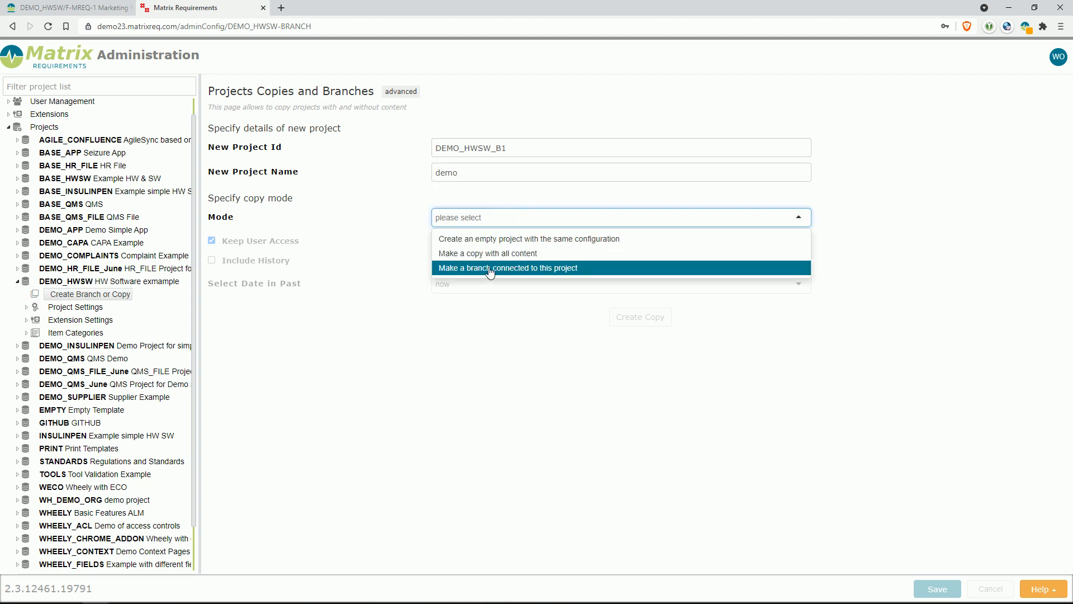
{"action": "left_click", "coordinate": [587, 274]}
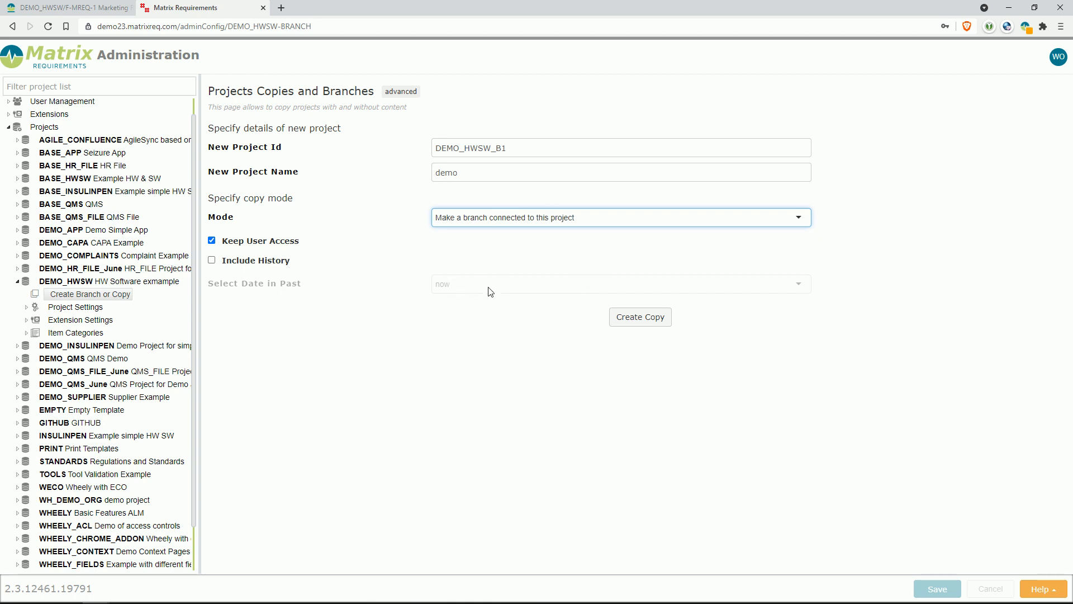
{"action": "left_click", "coordinate": [646, 319]}
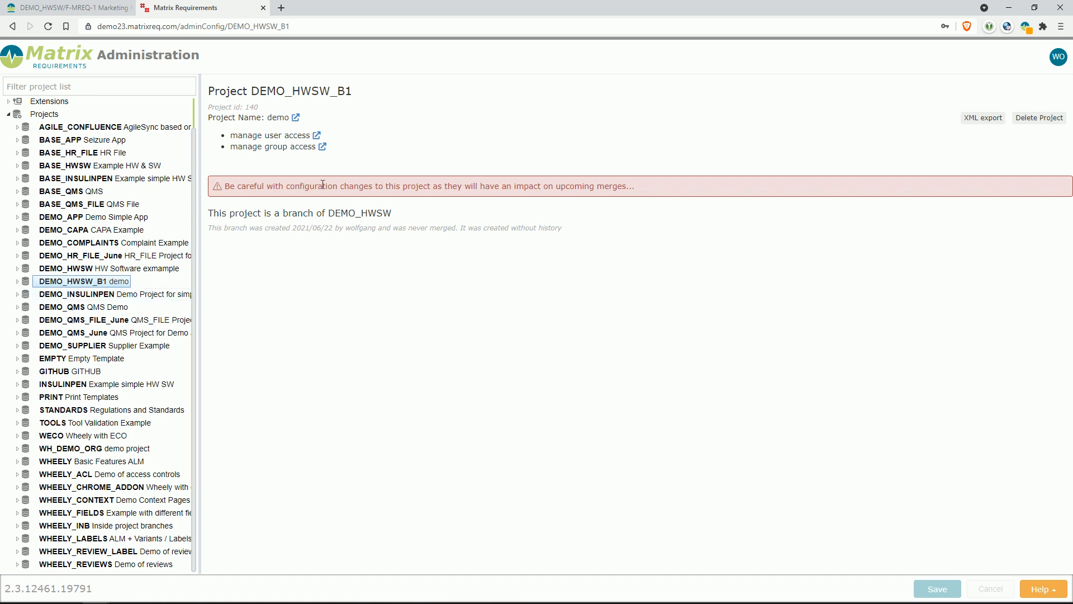
{"action": "left_click", "coordinate": [295, 118]}
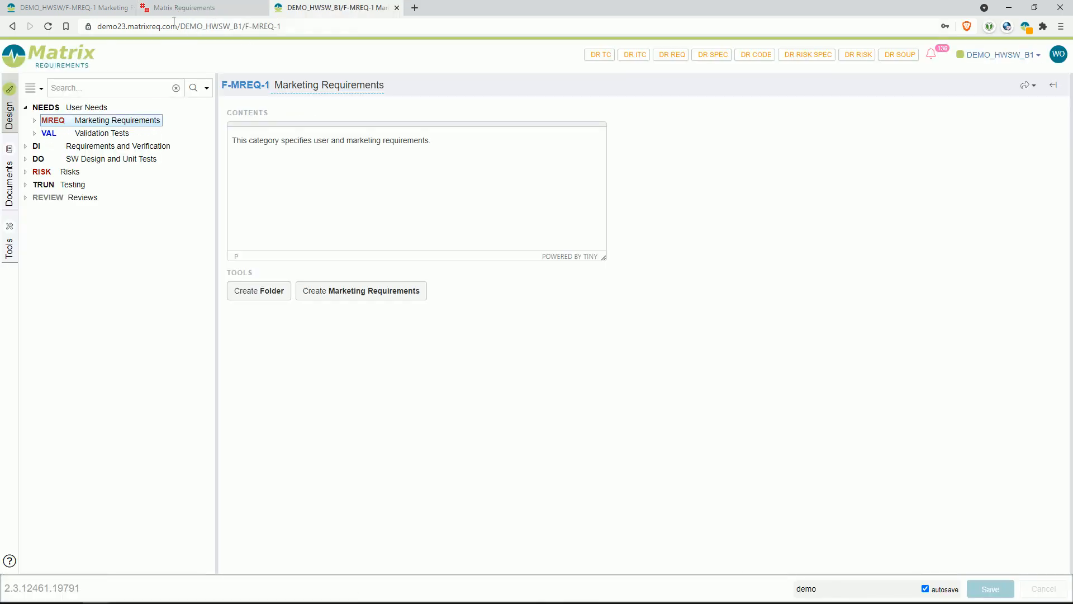
Step: Reload the mainline DEMO_HWSW project and check the list of all projects for the branch DEMO_HWSW_B1
{"action": "left_click", "coordinate": [98, 10]}
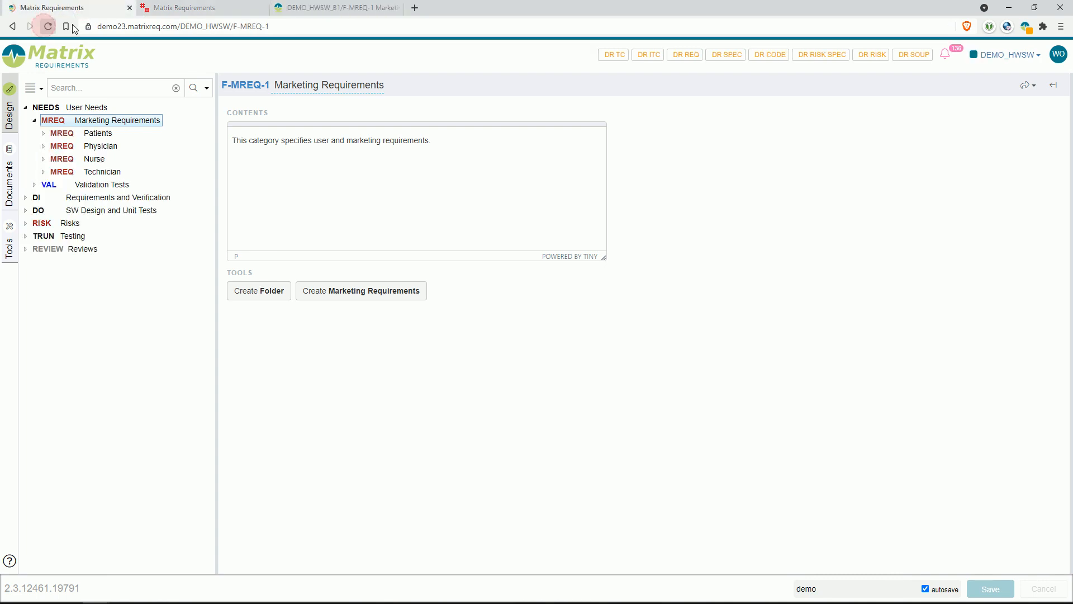
{"action": "left_click", "coordinate": [1029, 61]}
{"action": "mouse_move", "coordinate": [1026, 177]}
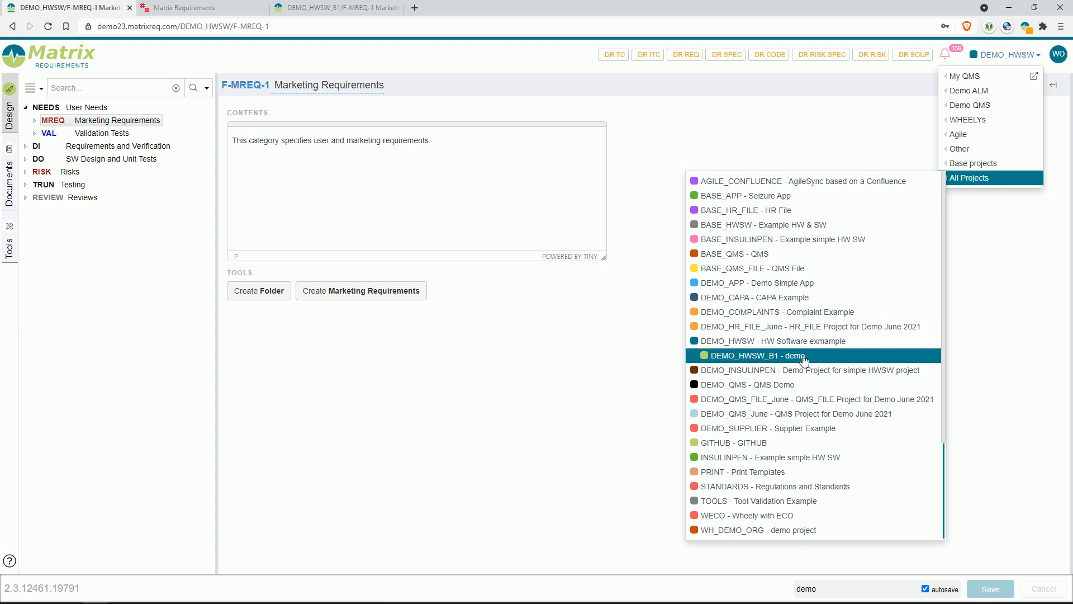
{"action": "left_click", "coordinate": [712, 356]}
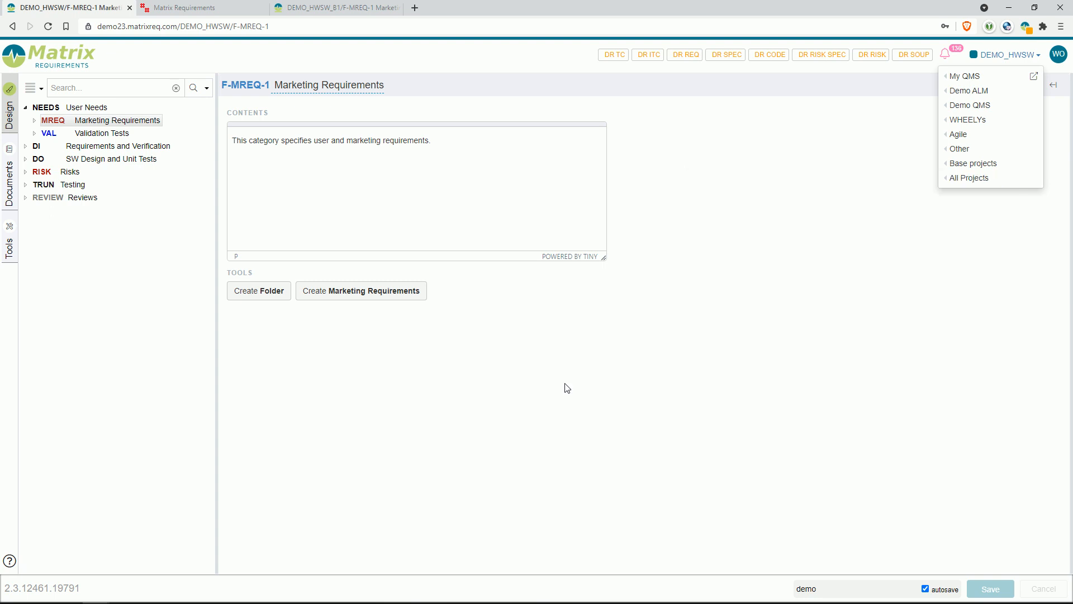
Step: Create a marketing requirement titled "Demo Item Mainline" in the Technician folder of the mainline project
{"action": "left_click", "coordinate": [84, 124]}
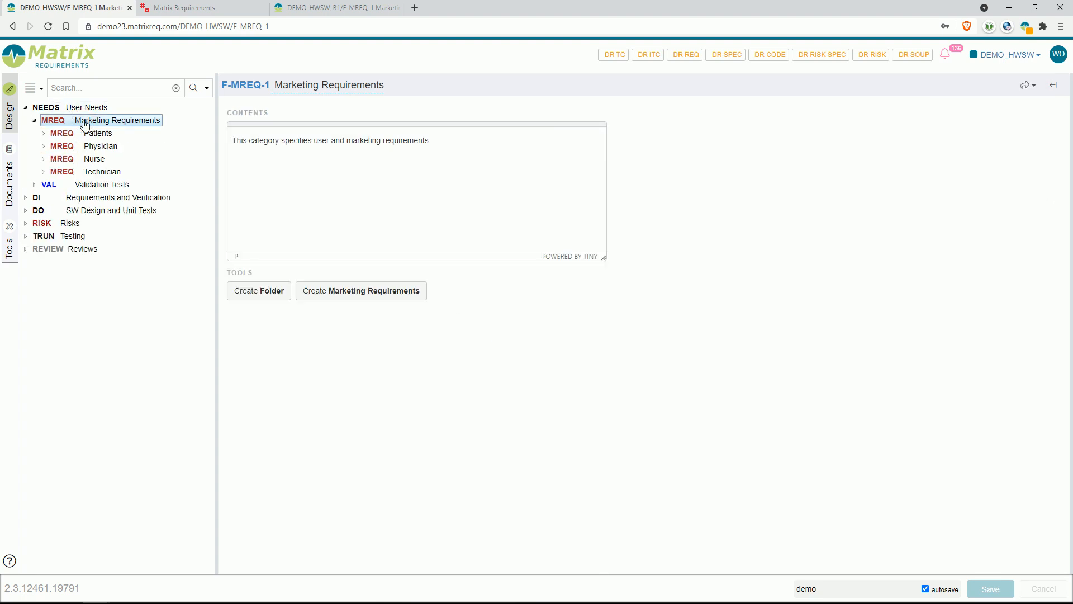
{"action": "left_click", "coordinate": [103, 171]}
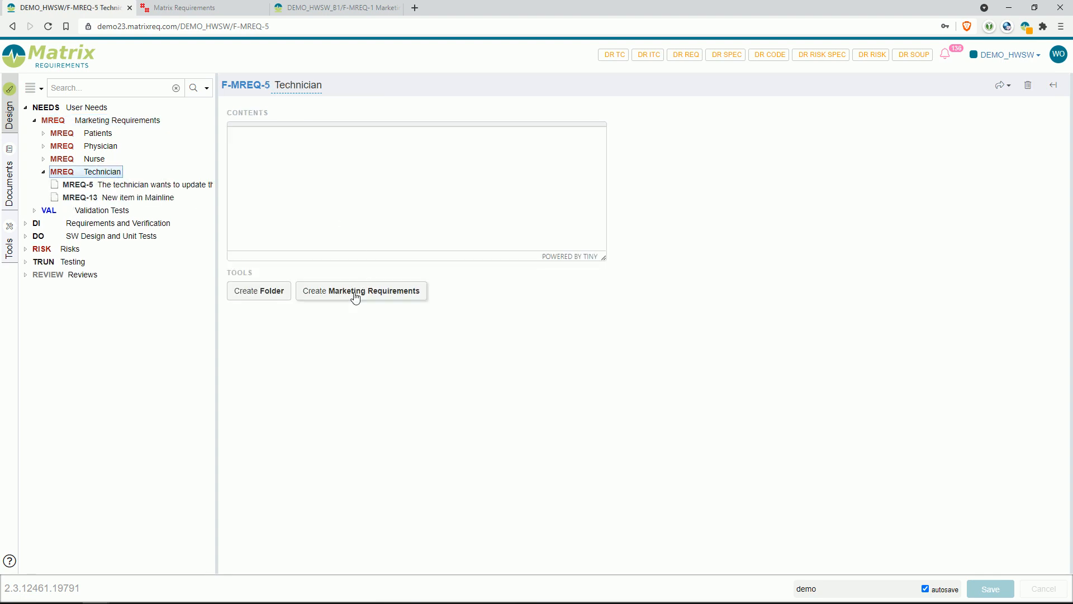
{"action": "left_click", "coordinate": [354, 290]}
{"action": "type", "text": "Demo Item Mainline"}
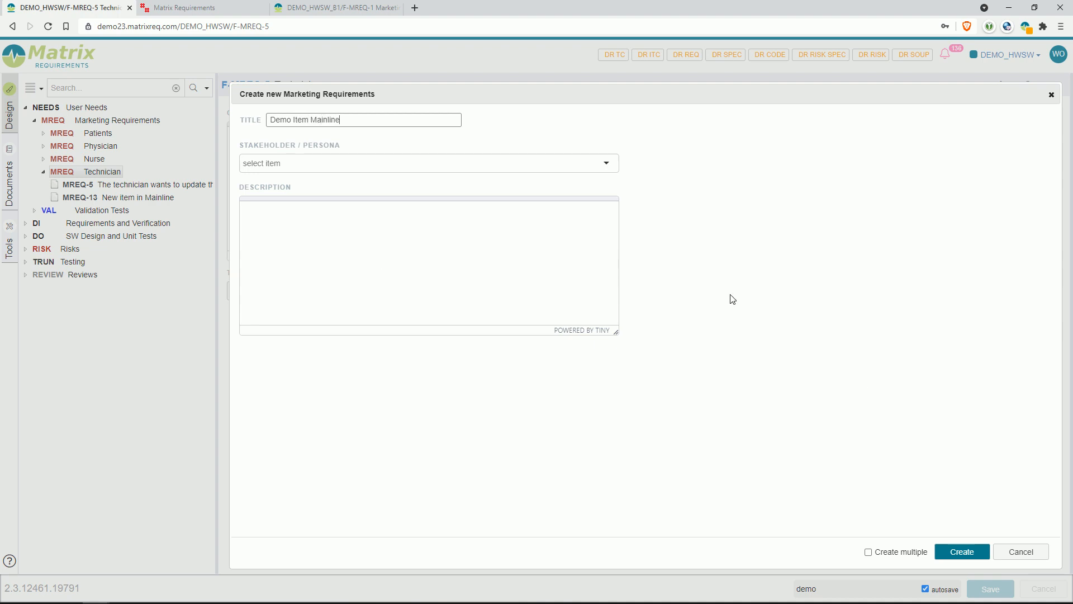
{"action": "left_click", "coordinate": [960, 549]}
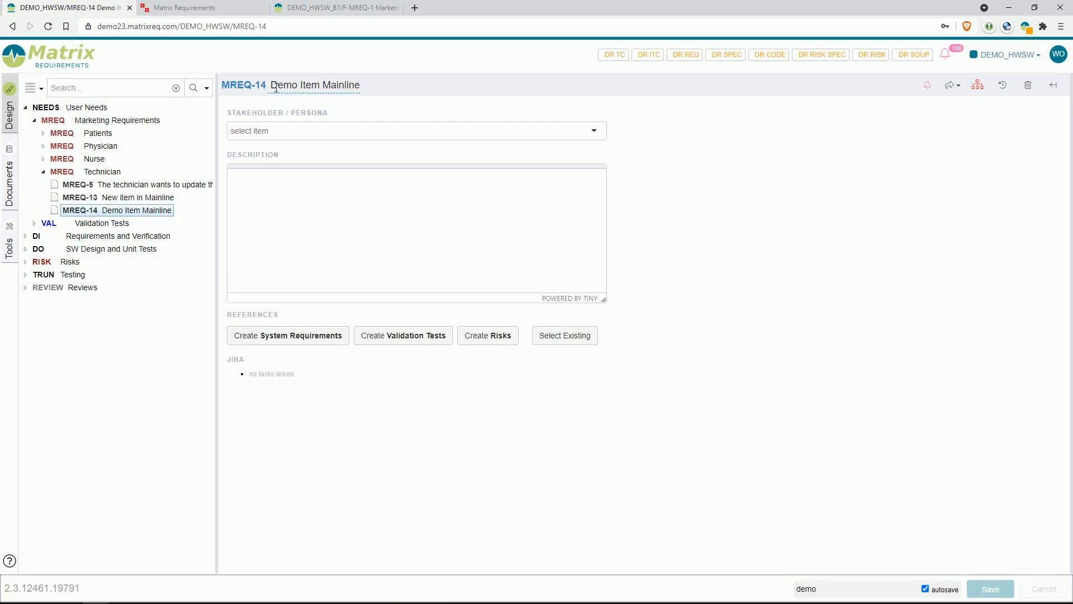
Step: Create a marketing requirement titled "New Item in Branch" in the Technician folder of the DEMO_HWSW_B1 branch project
{"action": "left_click", "coordinate": [339, 10]}
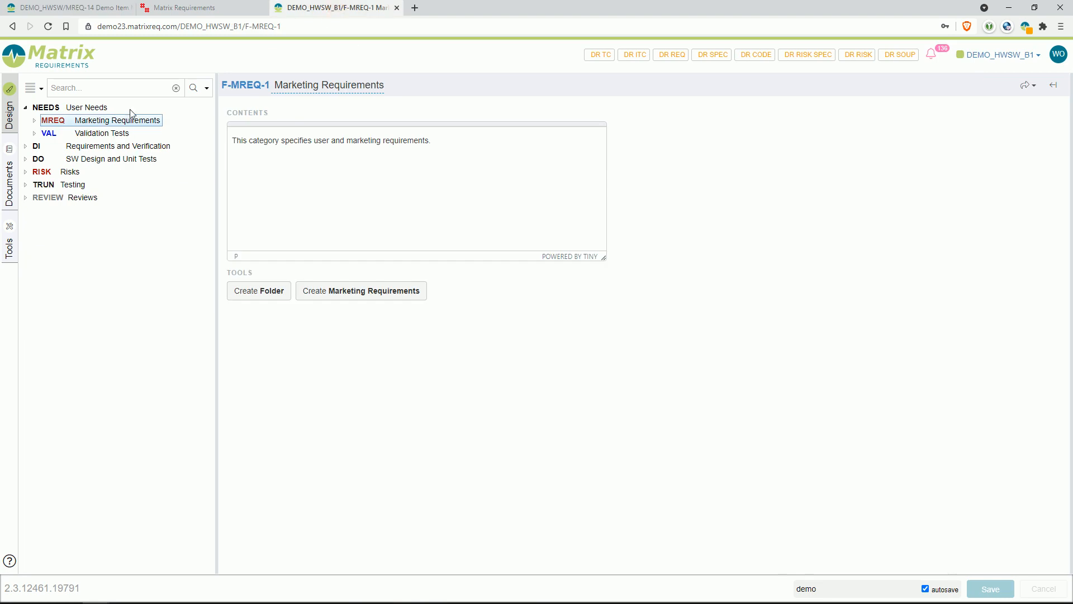
{"action": "left_click", "coordinate": [78, 122]}
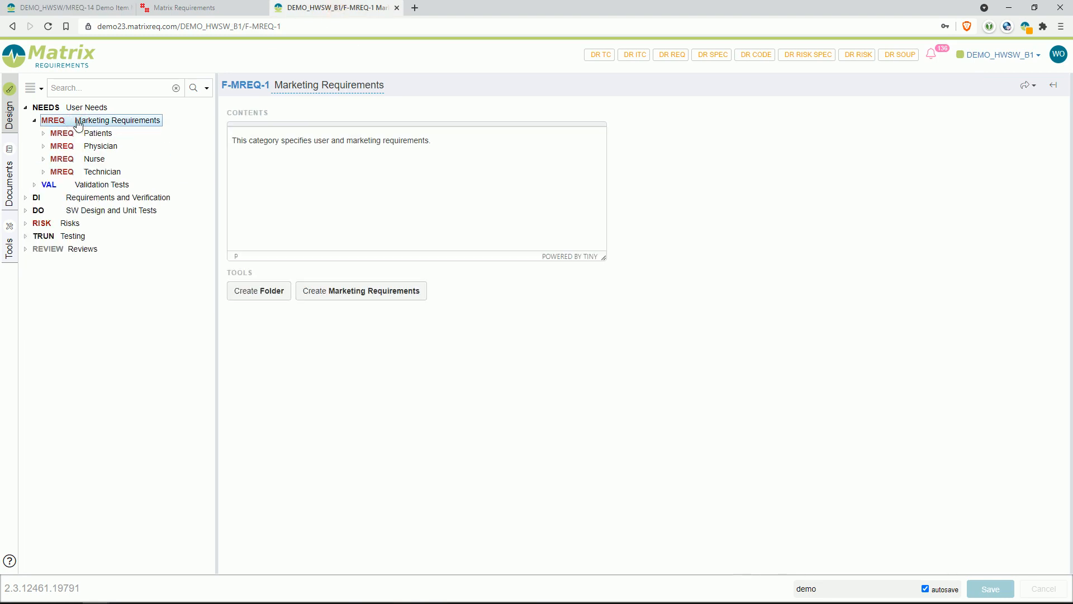
{"action": "left_click", "coordinate": [100, 172]}
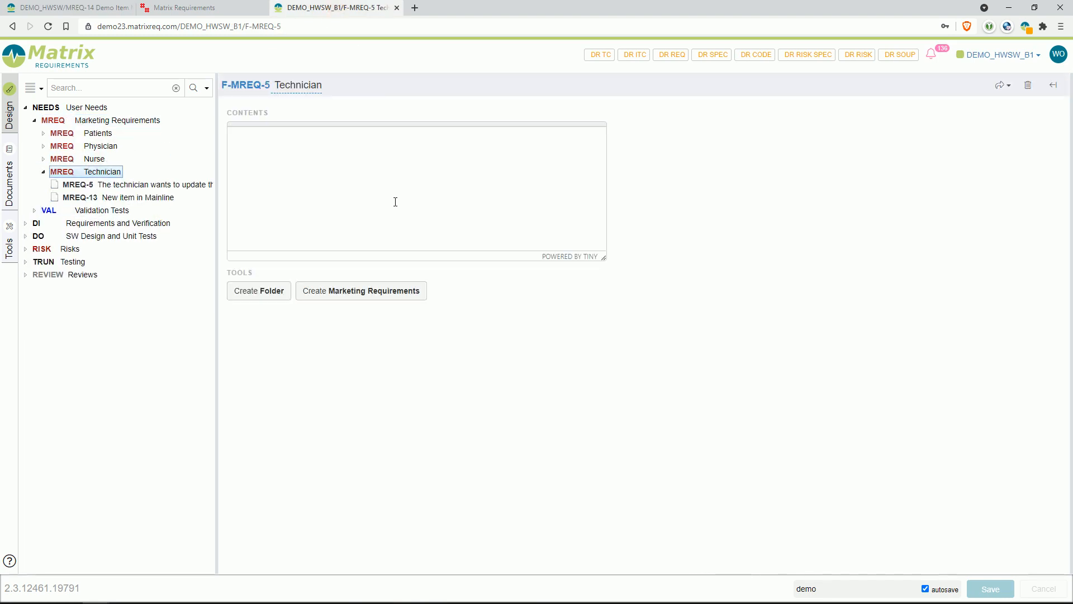
{"action": "left_click", "coordinate": [390, 288]}
{"action": "type", "text": "New Item in Branc"}
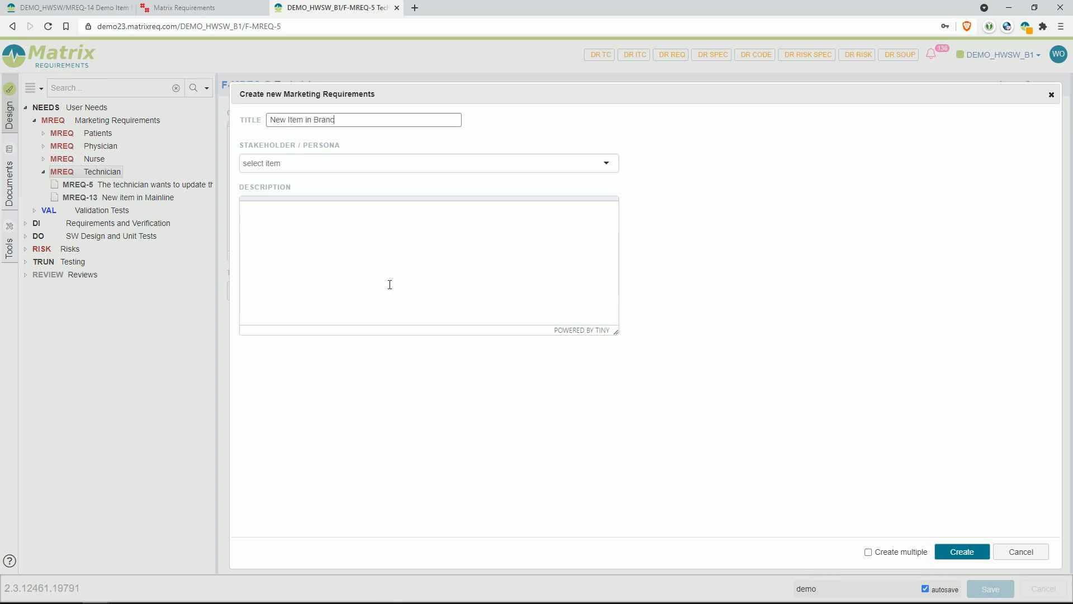
{"action": "left_click", "coordinate": [962, 550]}
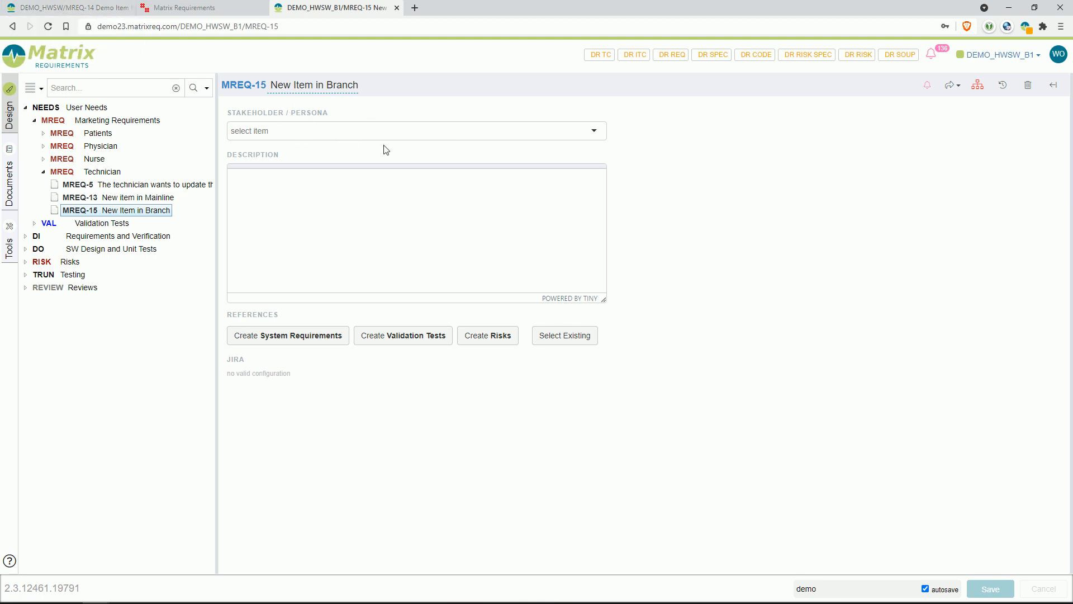
Step: Start a merge in the mainline DEMO_HWSW project with DEMO_HWSW_B1 as the branch to get changes from
{"action": "left_click", "coordinate": [76, 9]}
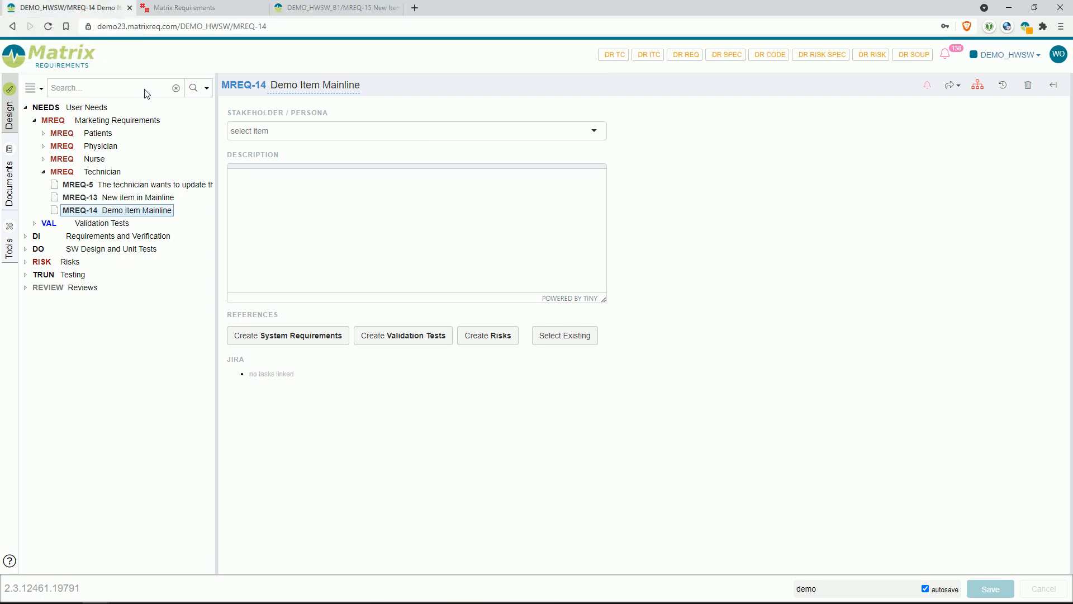
{"action": "left_click", "coordinate": [10, 234]}
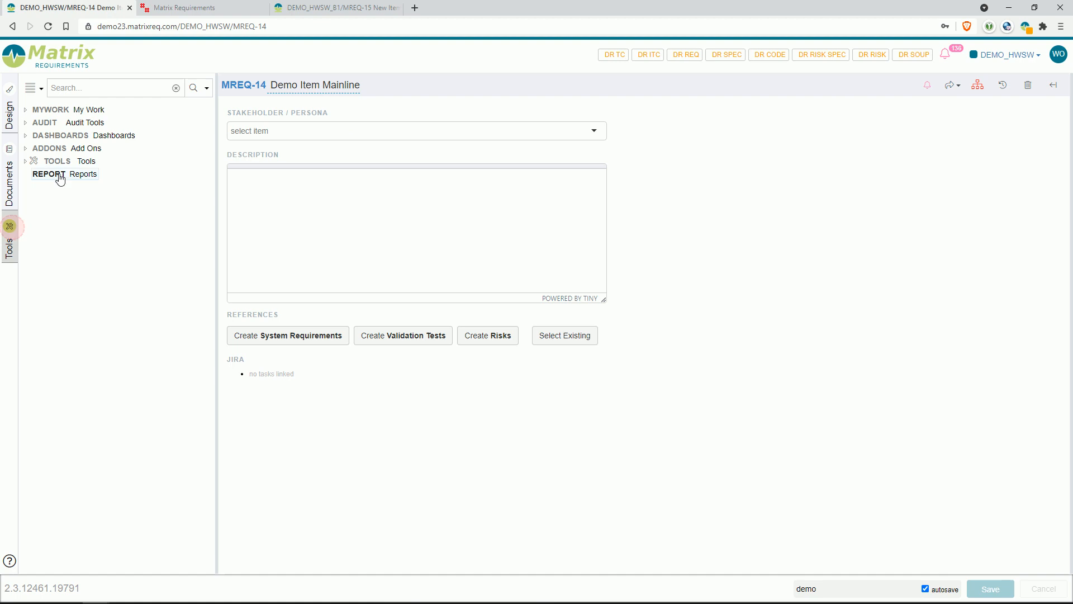
{"action": "left_click", "coordinate": [78, 123]}
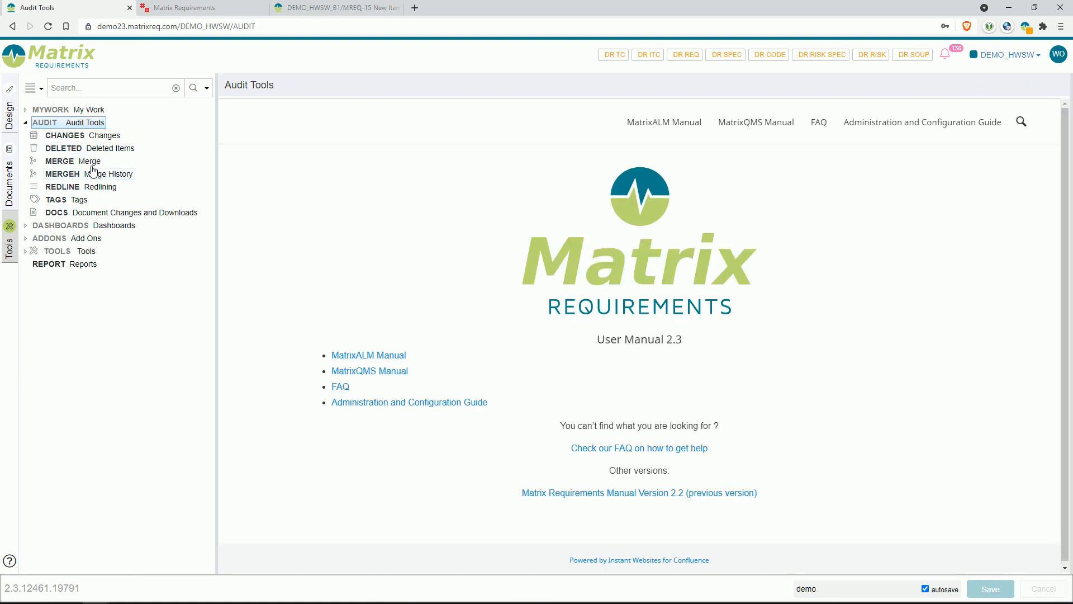
{"action": "left_click", "coordinate": [87, 162]}
{"action": "left_click", "coordinate": [320, 140]}
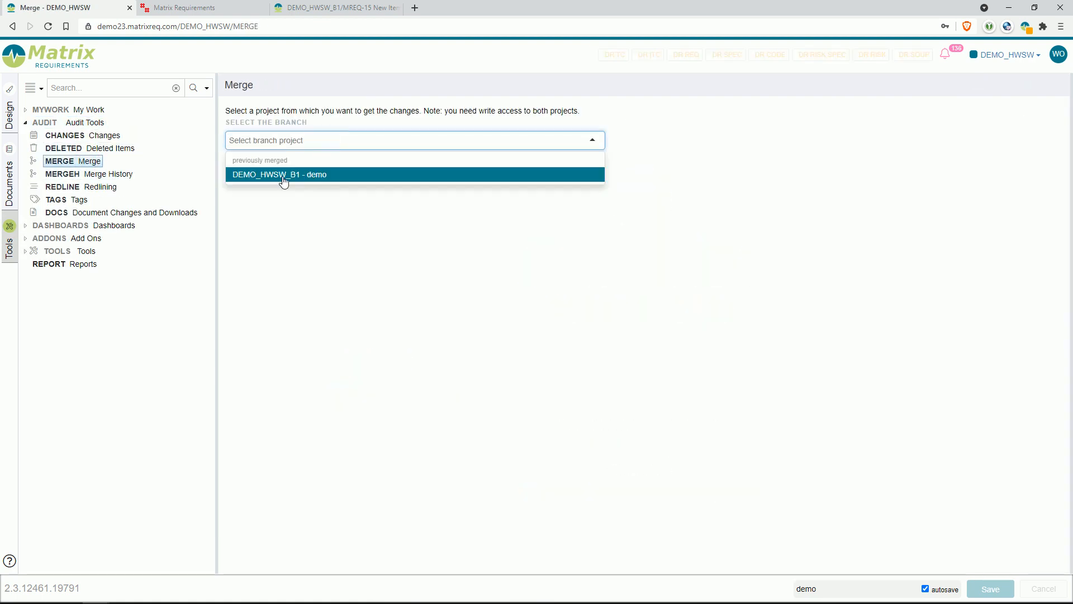
{"action": "left_click", "coordinate": [335, 176]}
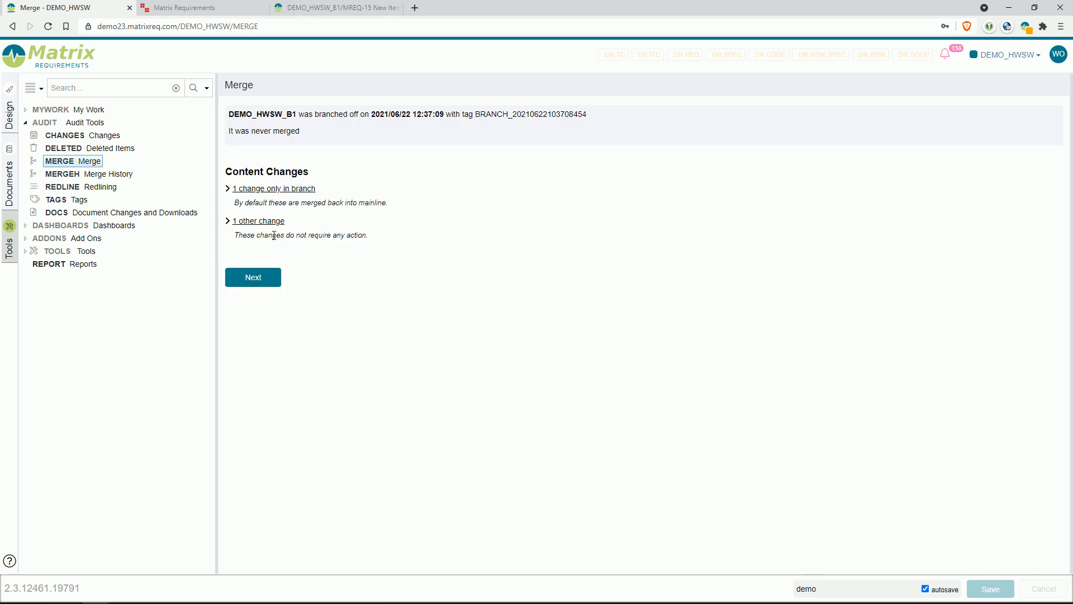
Step: Review the content changes of the merge, including the details of branch item MREQ-15 and the other change
{"action": "left_click", "coordinate": [247, 189]}
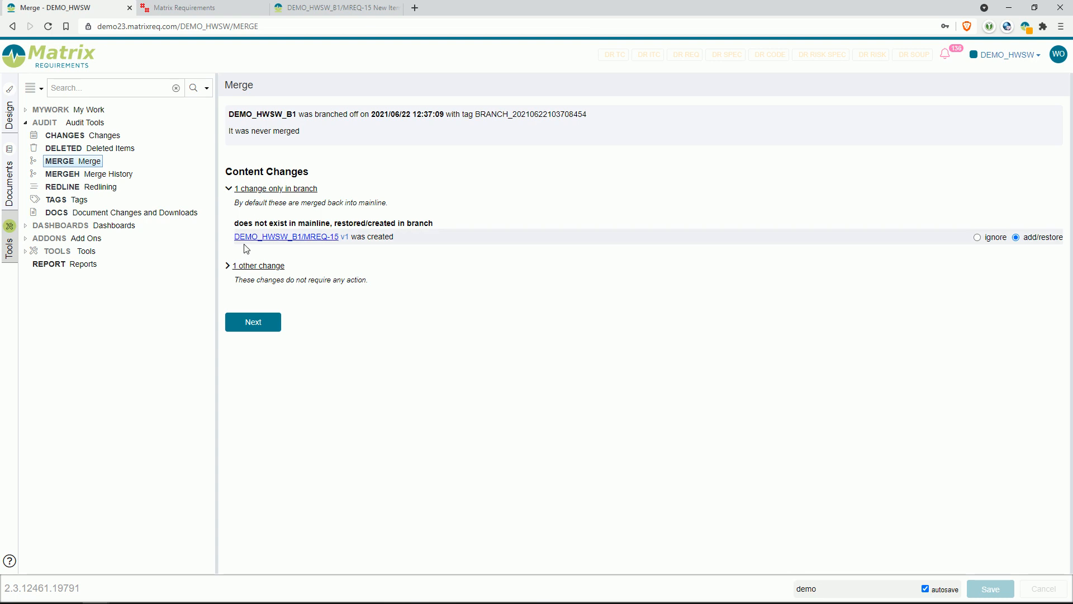
{"action": "left_click", "coordinate": [345, 238]}
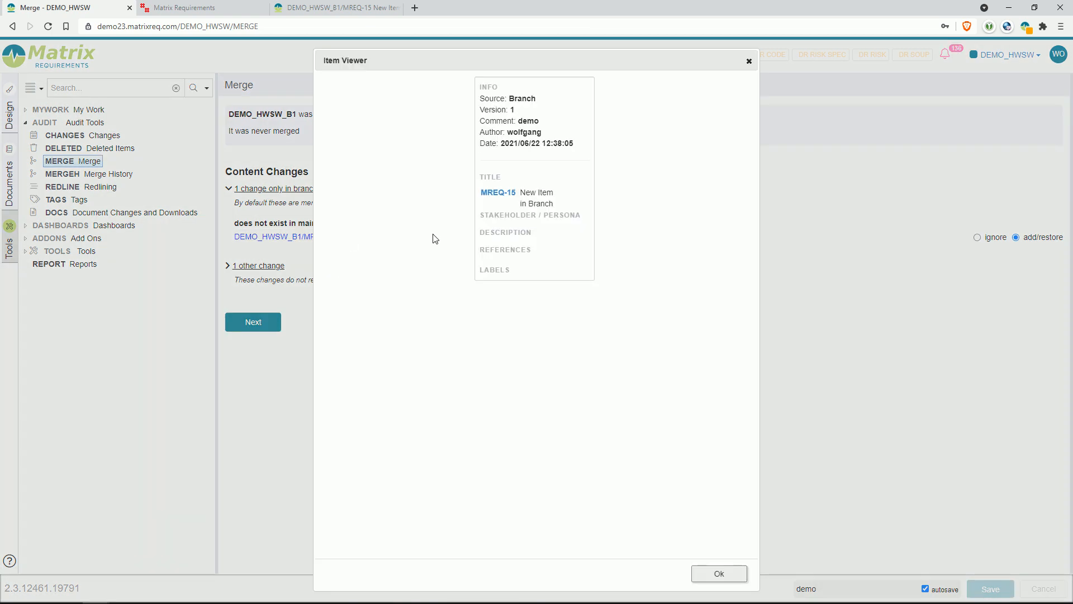
{"action": "left_click", "coordinate": [749, 61]}
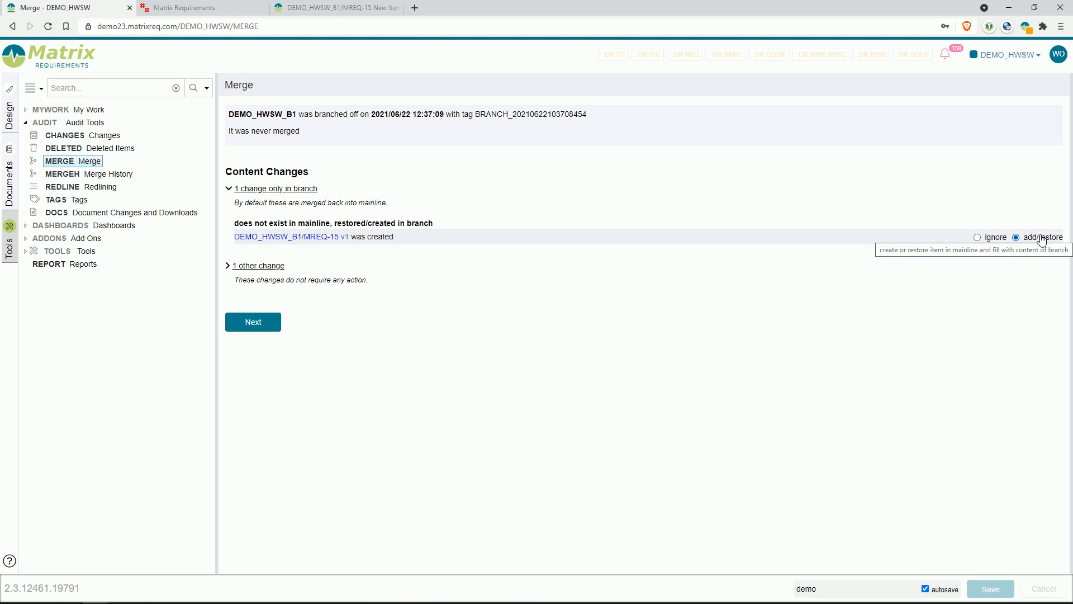
{"action": "left_click", "coordinate": [258, 268]}
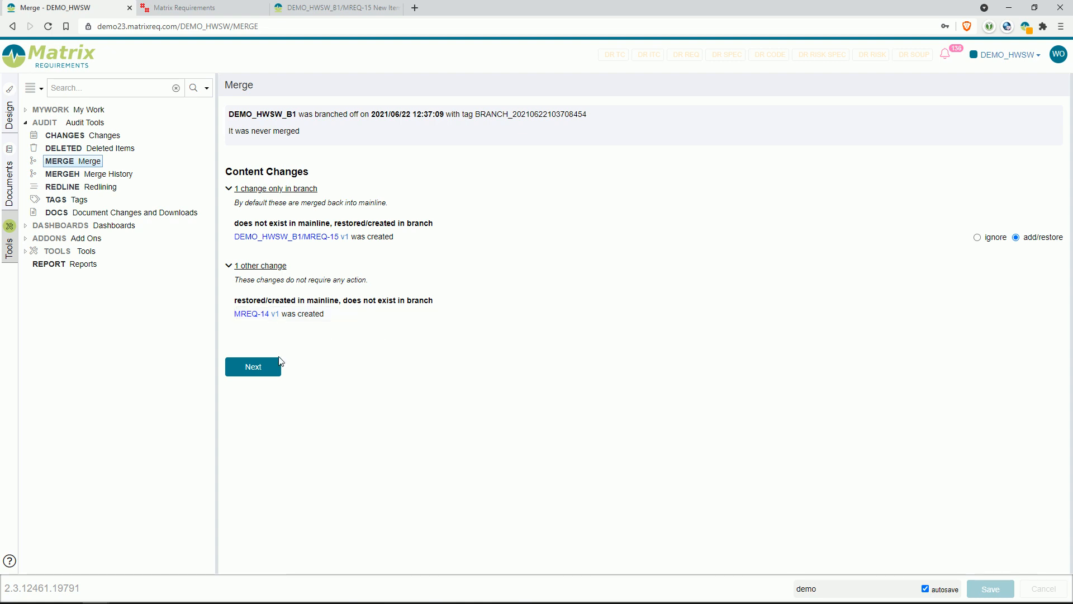
Step: Accept the proposed content, traceability and structural changes and merge the branch into the mainline in strict mode
{"action": "left_click", "coordinate": [265, 371]}
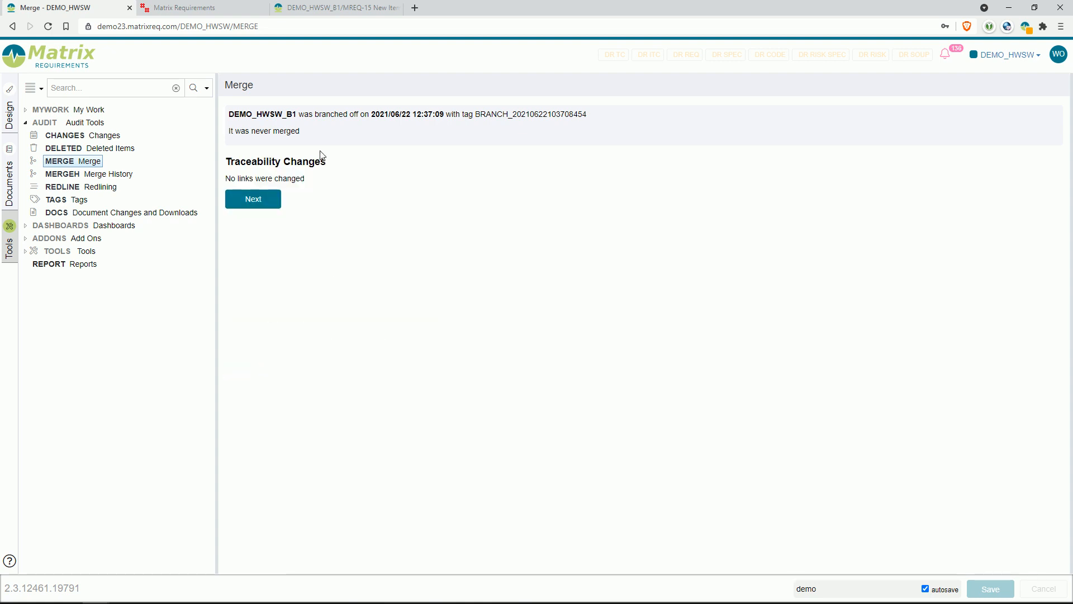
{"action": "left_click", "coordinate": [256, 200]}
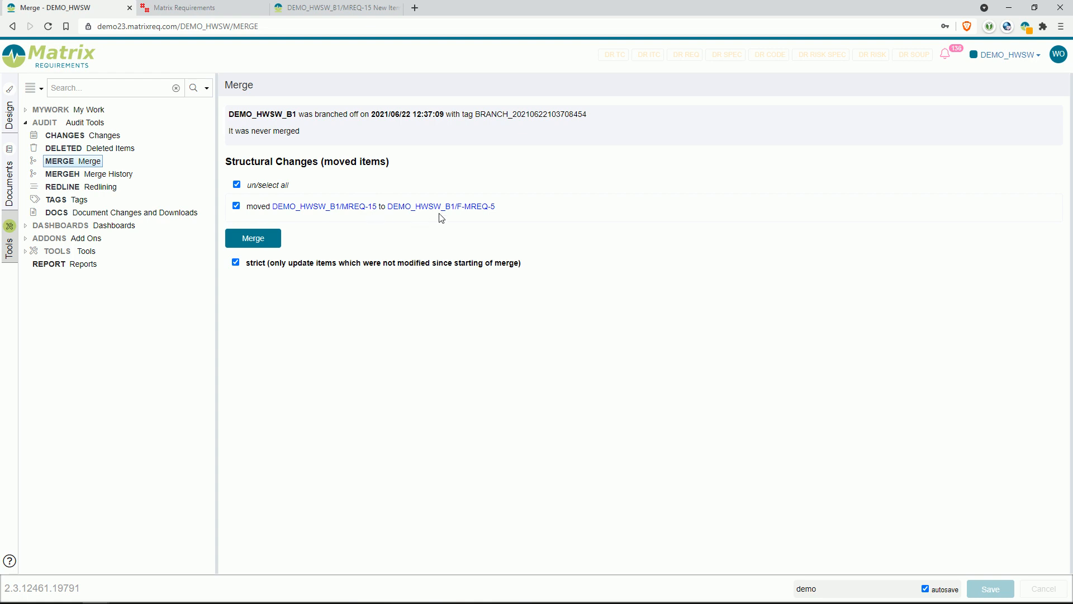
{"action": "left_click", "coordinate": [259, 245]}
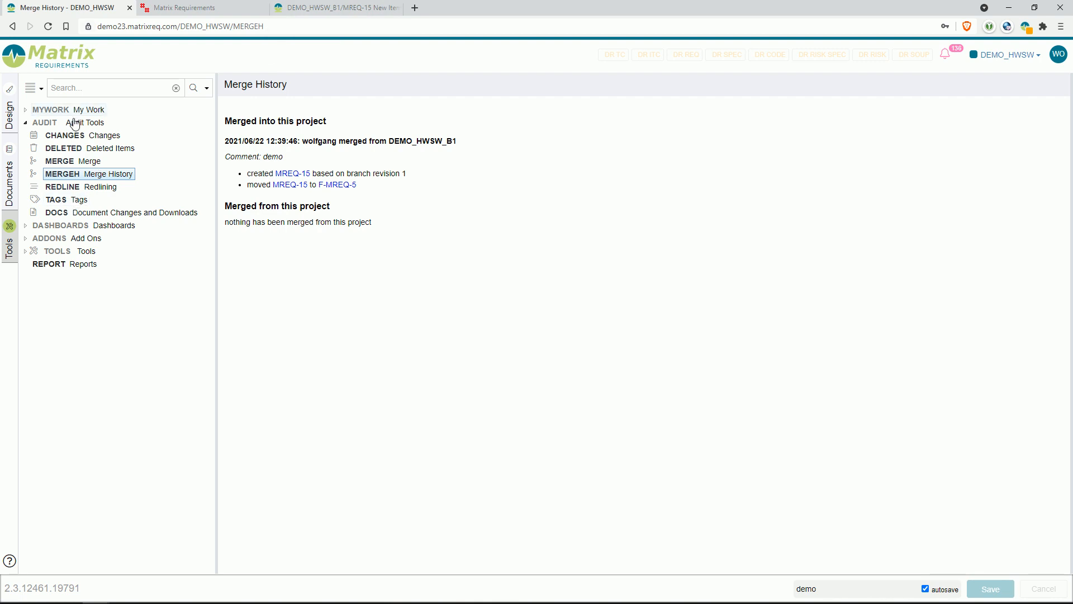
Step: Rename MREQ-15 in the mainline project's Technician folder to "New Item in Branch - updated in mainline" and save it
{"action": "left_click", "coordinate": [10, 120]}
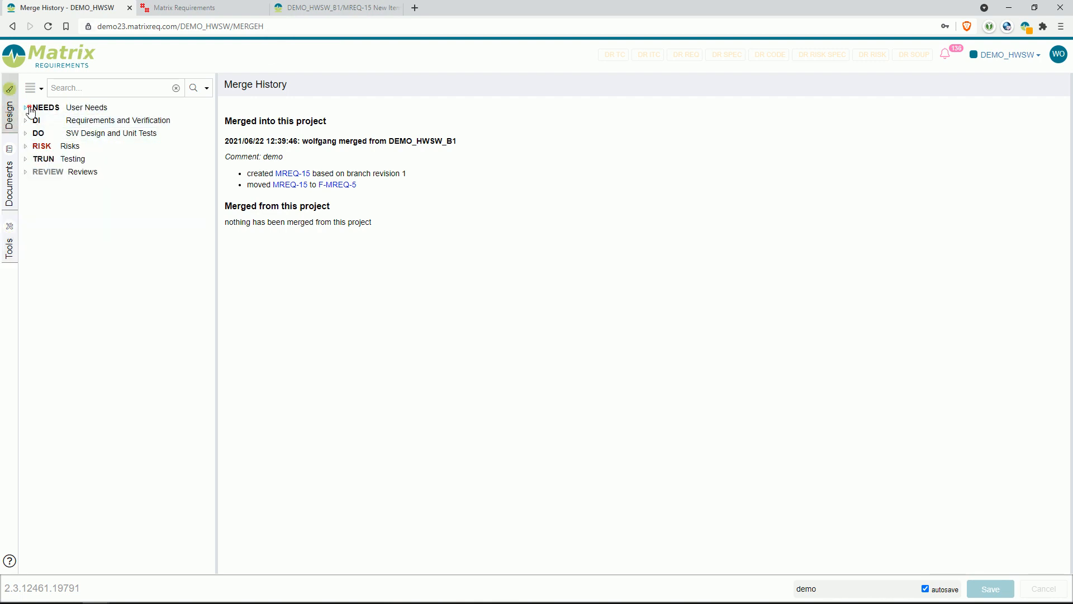
{"action": "left_click", "coordinate": [26, 107]}
{"action": "left_click", "coordinate": [34, 121]}
{"action": "left_click", "coordinate": [43, 172]}
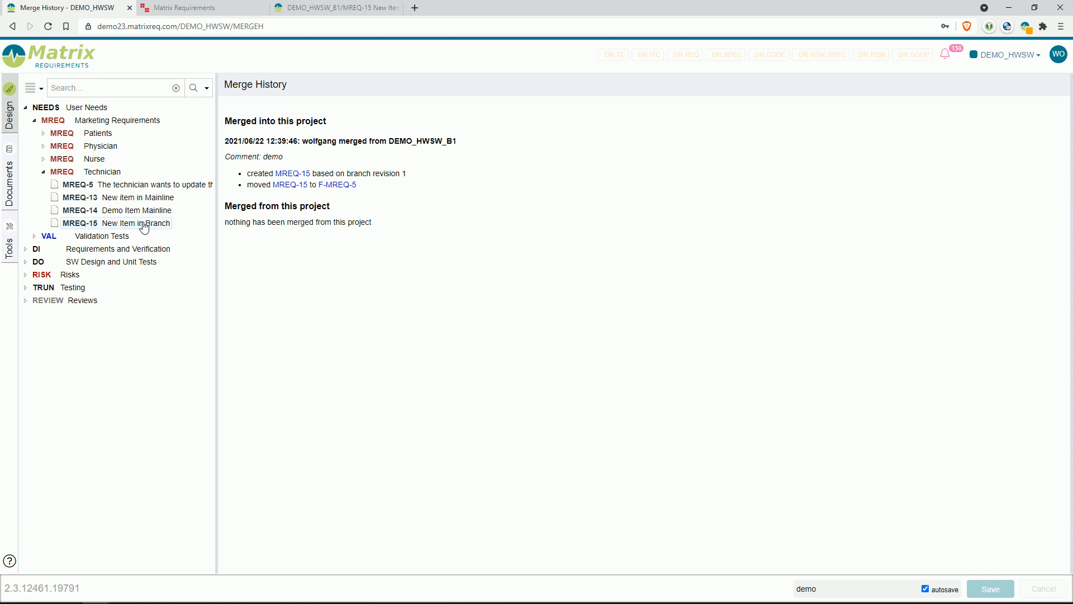
{"action": "left_click", "coordinate": [144, 224]}
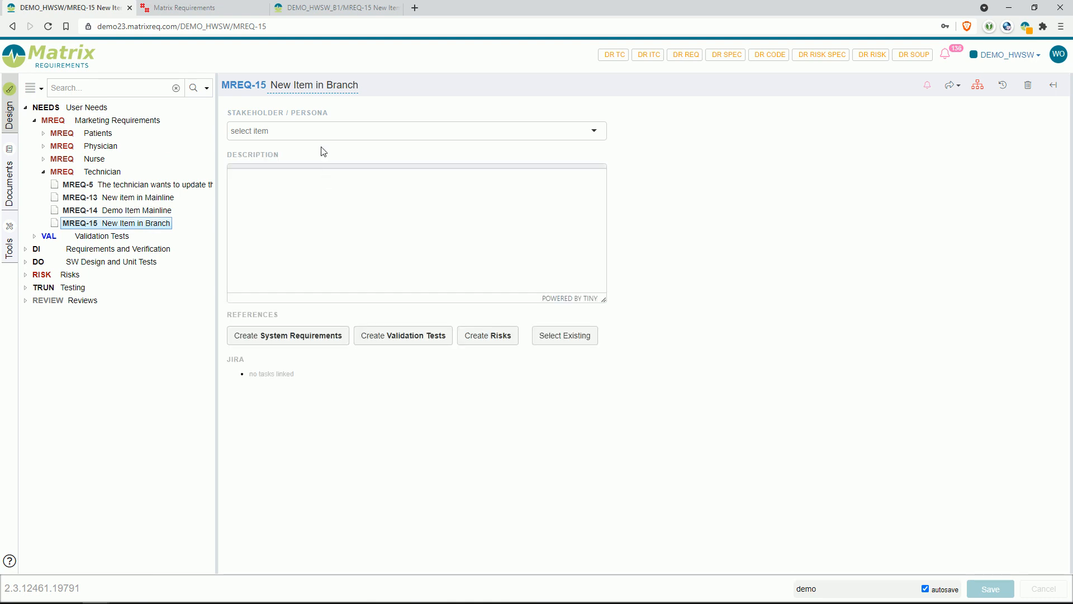
{"action": "left_click", "coordinate": [332, 87]}
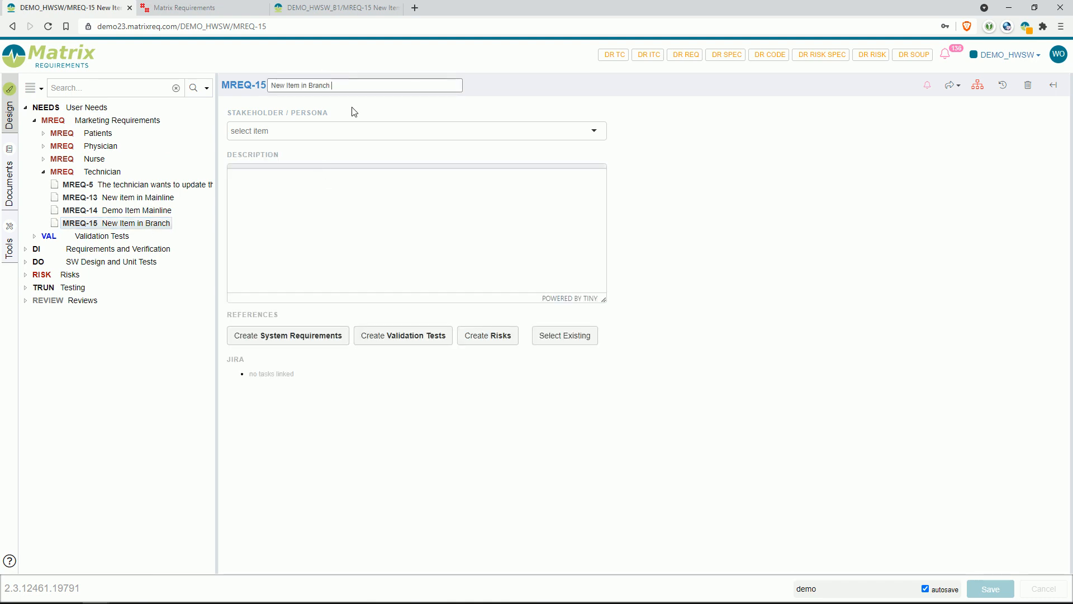
{"action": "type", "text": "- updated in mainline"}
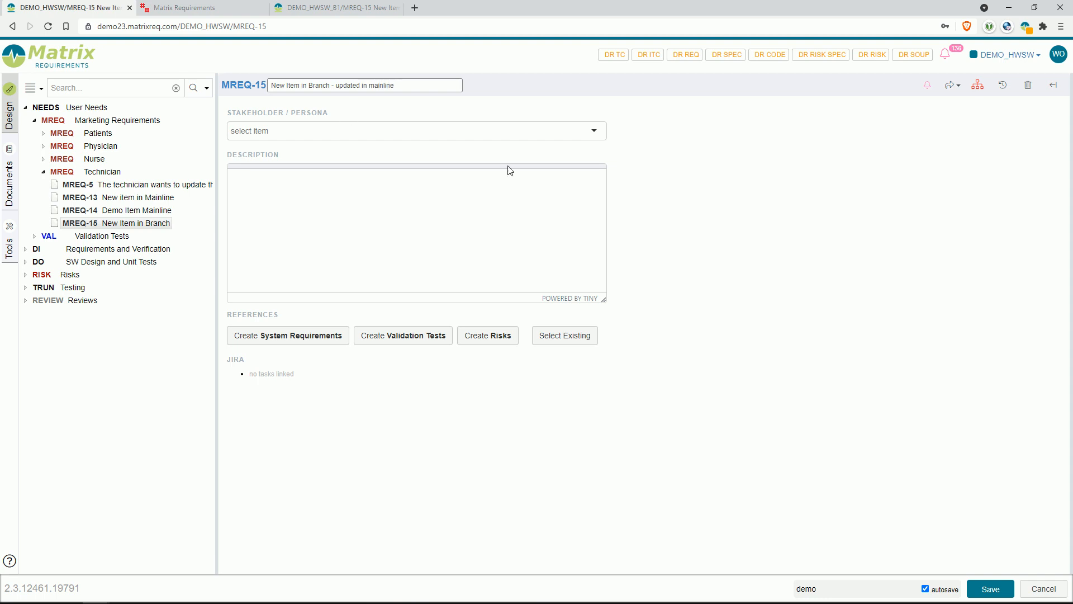
{"action": "left_click", "coordinate": [785, 284]}
{"action": "left_click", "coordinate": [991, 588]}
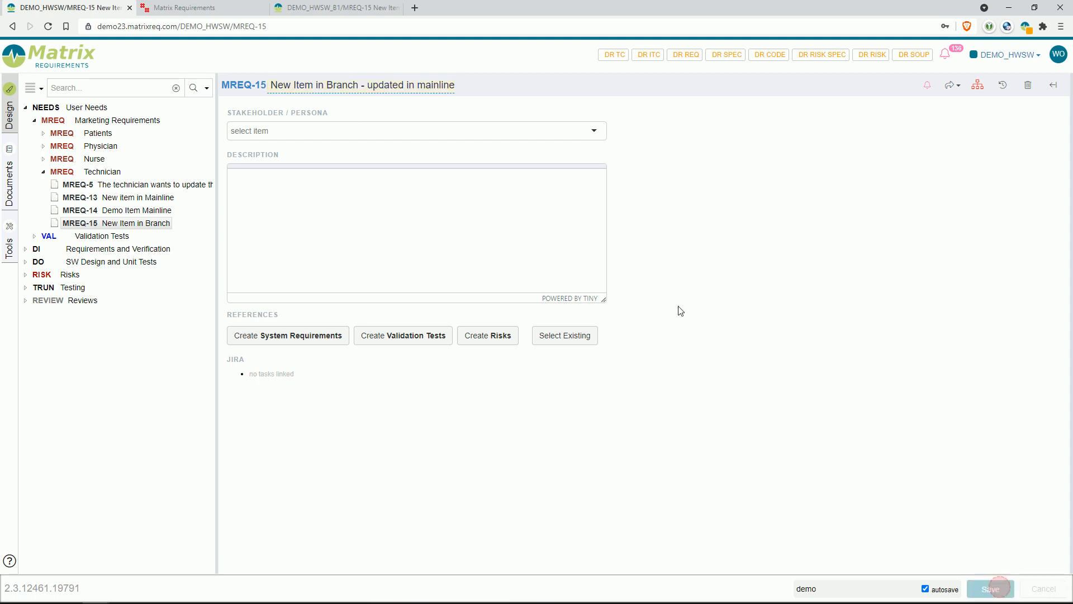
Step: Enter "changed in branch" as the description of MREQ-15 in the DEMO_HWSW_B1 branch project
{"action": "left_click", "coordinate": [354, 14]}
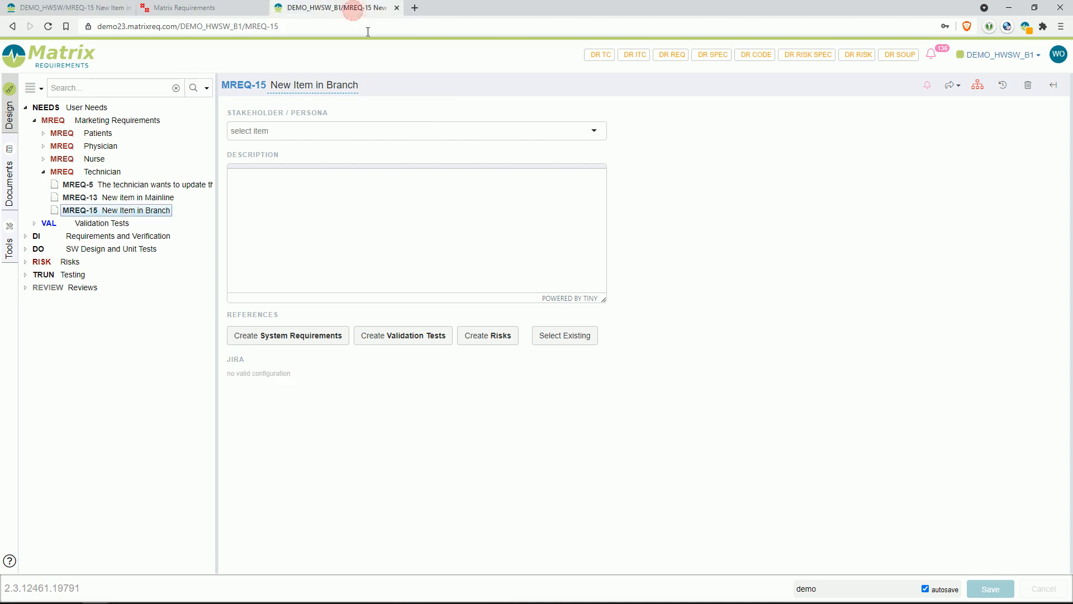
{"action": "left_click", "coordinate": [348, 240]}
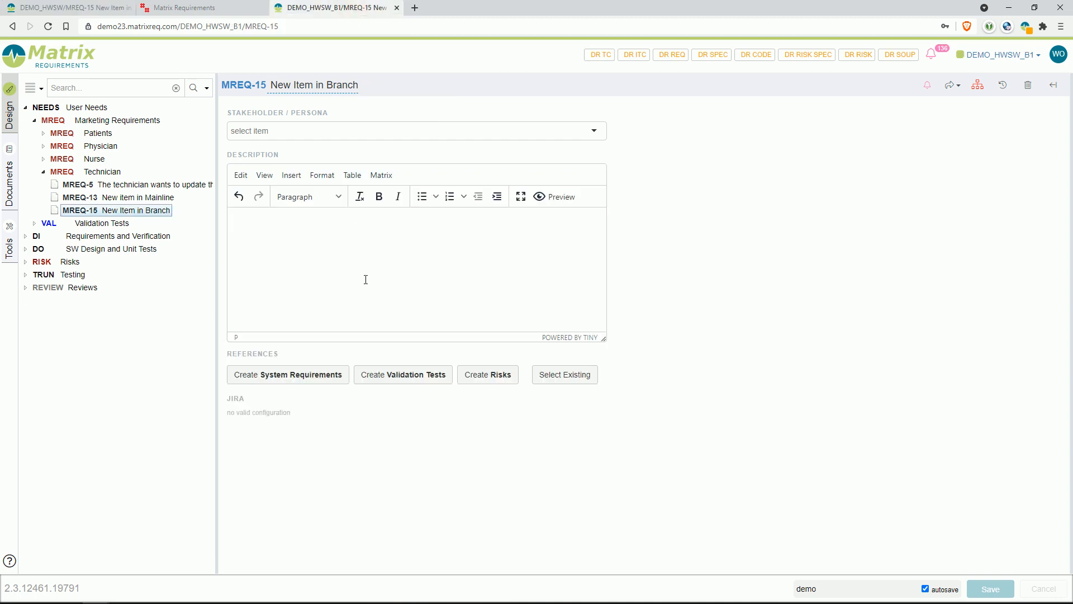
{"action": "type", "text": "changed in branch"}
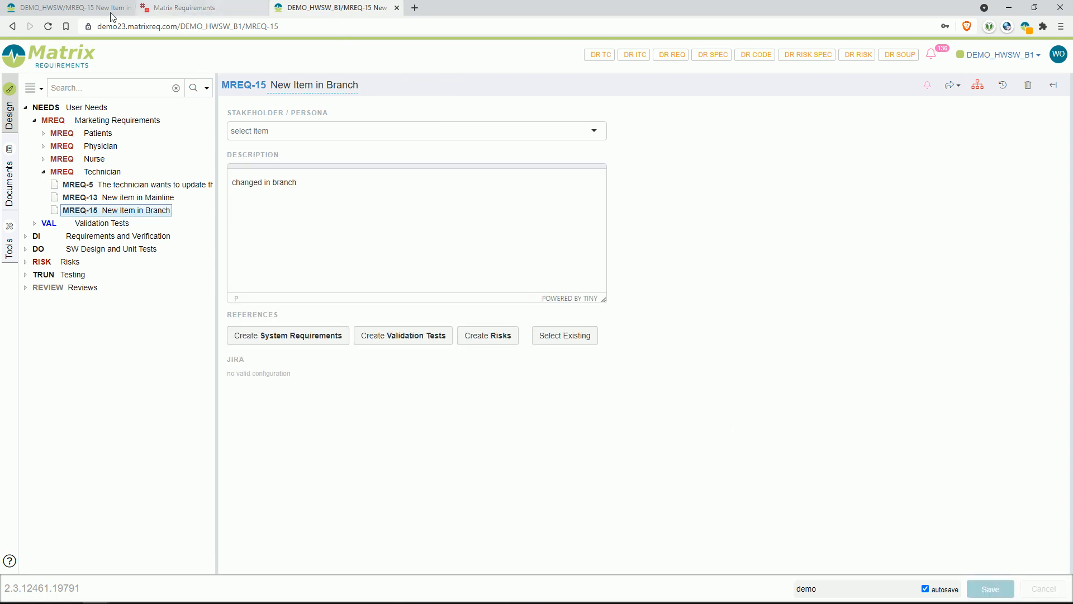
Step: Start another merge in the mainline project with DEMO_HWSW_B1 as the branch, and compare the conflicting revisions of MREQ-15
{"action": "left_click", "coordinate": [62, 12]}
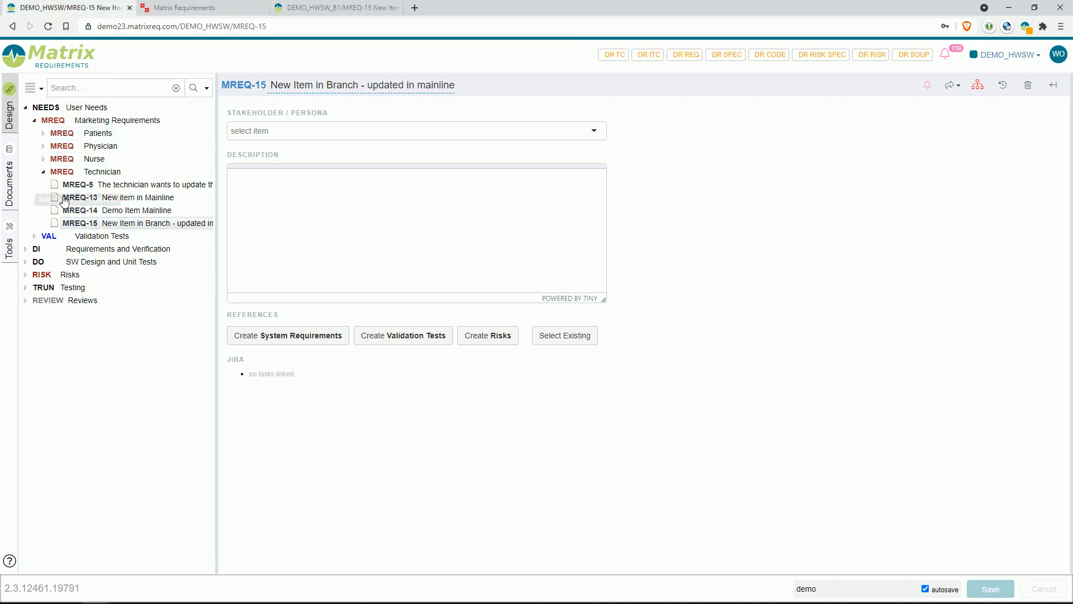
{"action": "left_click", "coordinate": [9, 233]}
{"action": "left_click", "coordinate": [89, 161]}
{"action": "left_click", "coordinate": [432, 146]}
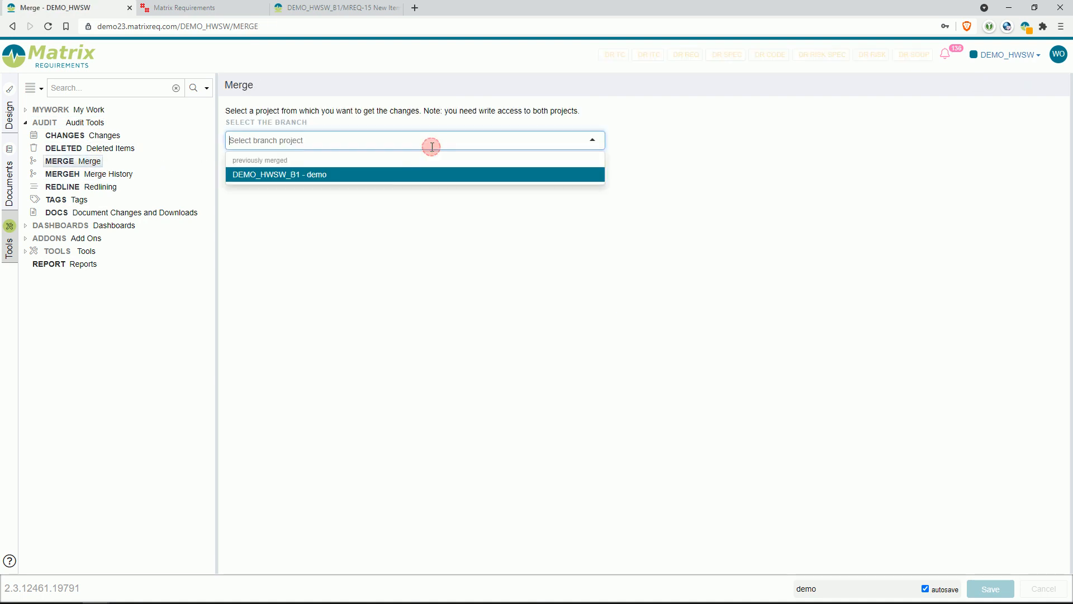
{"action": "left_click", "coordinate": [381, 177]}
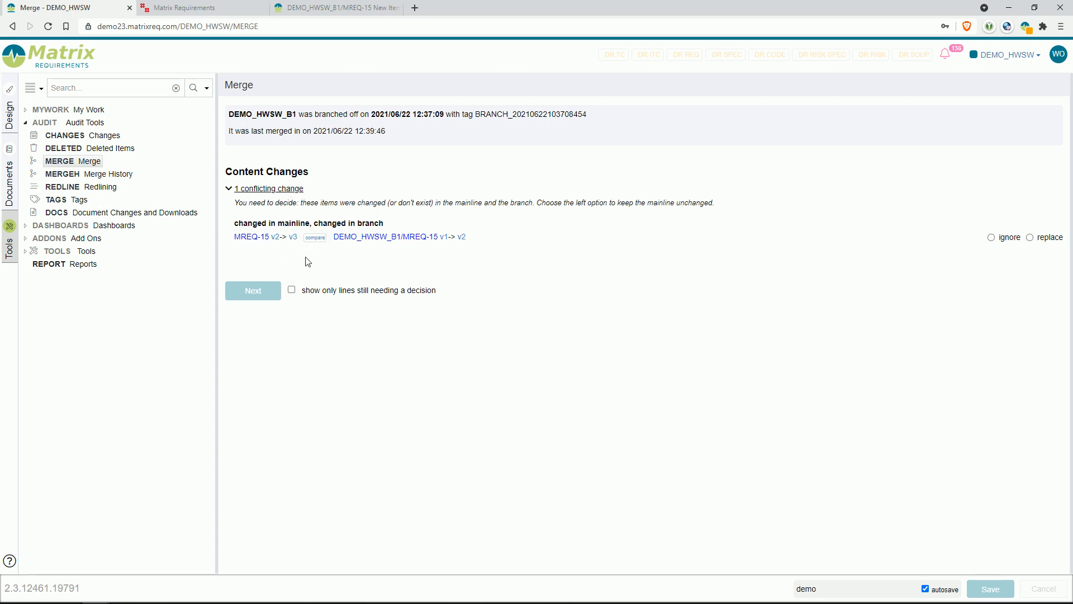
{"action": "left_click", "coordinate": [315, 237]}
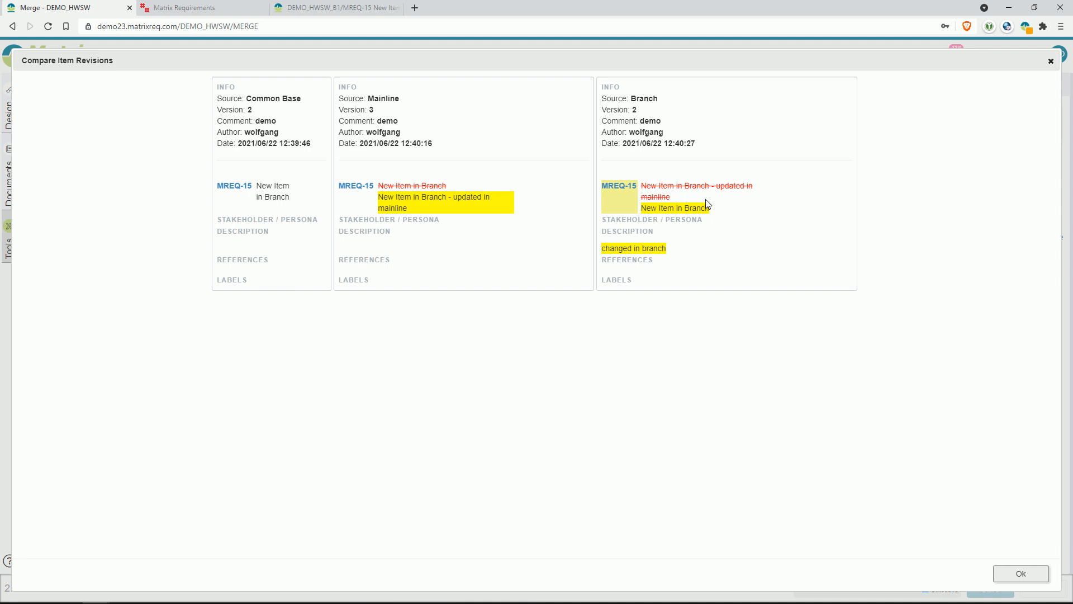
{"action": "left_click", "coordinate": [1050, 63]}
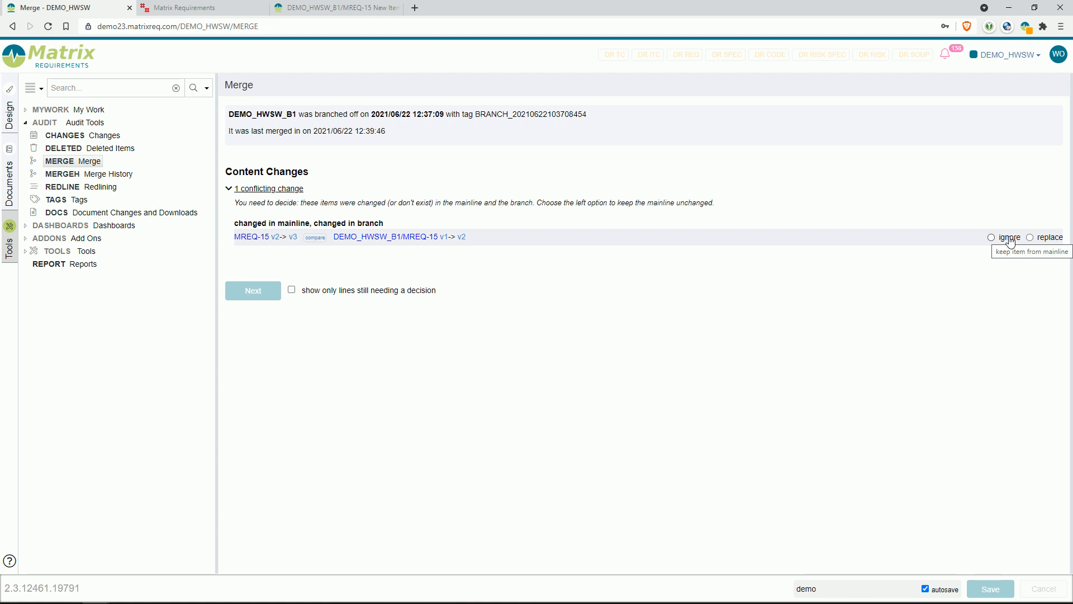
Step: Resolve the MREQ-15 conflict by replacing the mainline version with the branch version, and run the merge in strict mode
{"action": "left_click", "coordinate": [1048, 240]}
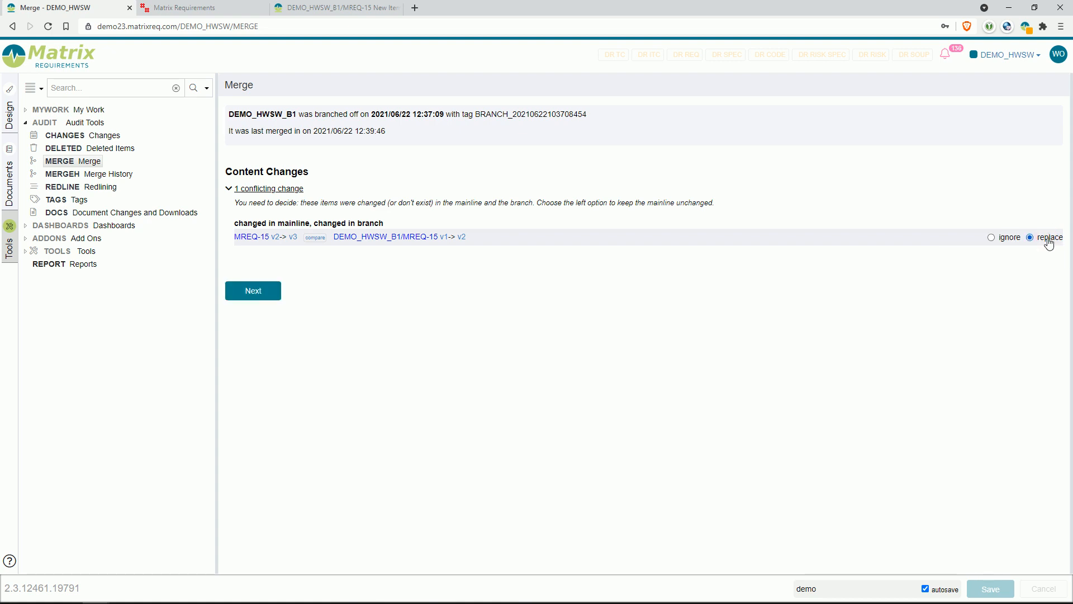
{"action": "left_click", "coordinate": [261, 293]}
{"action": "left_click", "coordinate": [251, 205]}
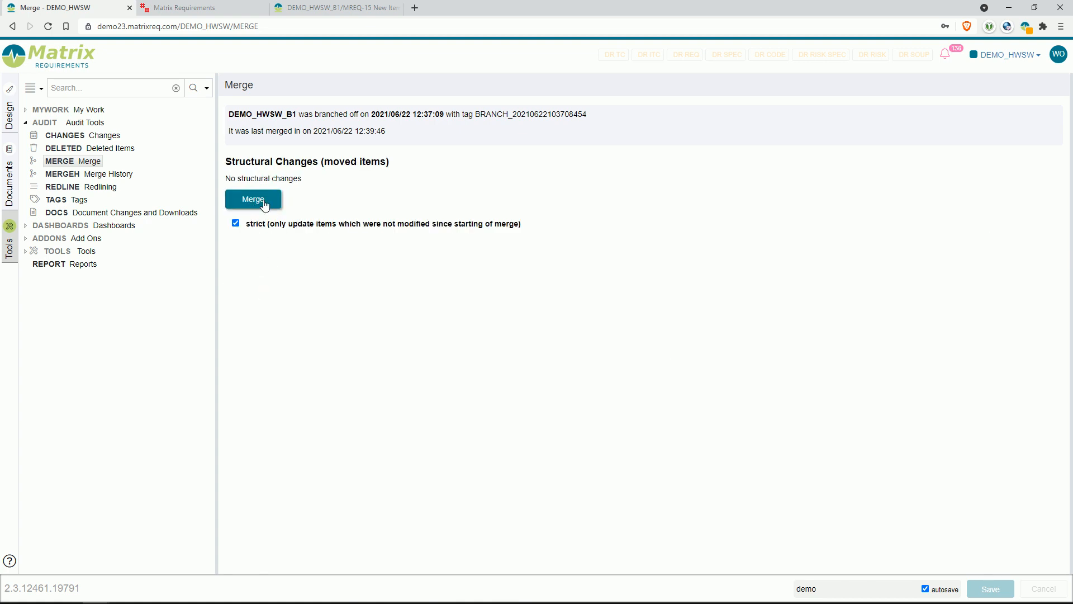
{"action": "left_click", "coordinate": [255, 200]}
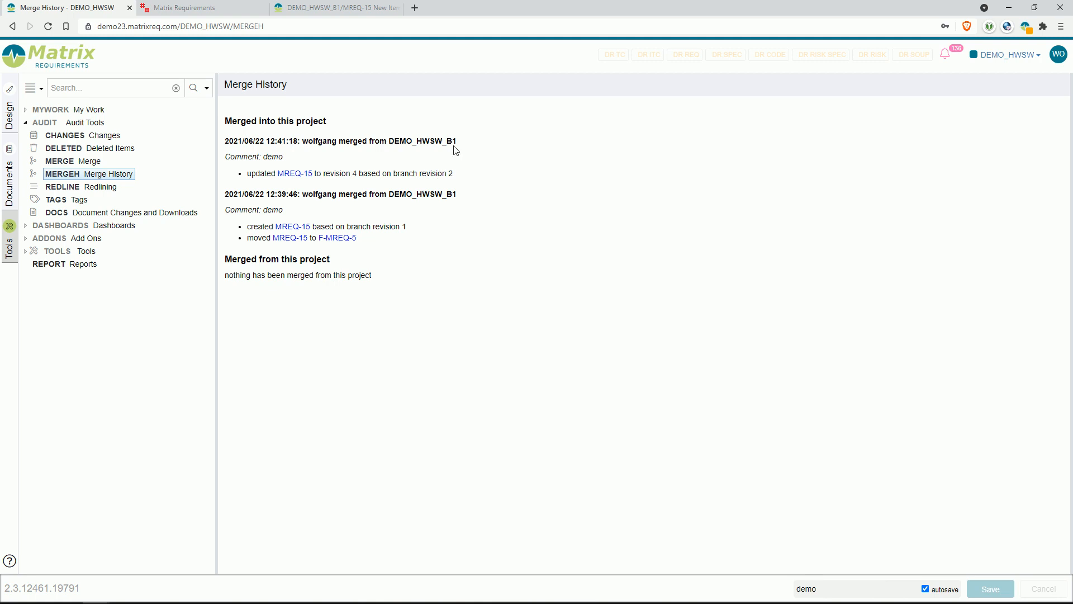
Step: Add the existing system requirement SREQ-12 as a reference of MREQ-15 in the DEMO_HWSW_B1 branch project
{"action": "left_click", "coordinate": [330, 7]}
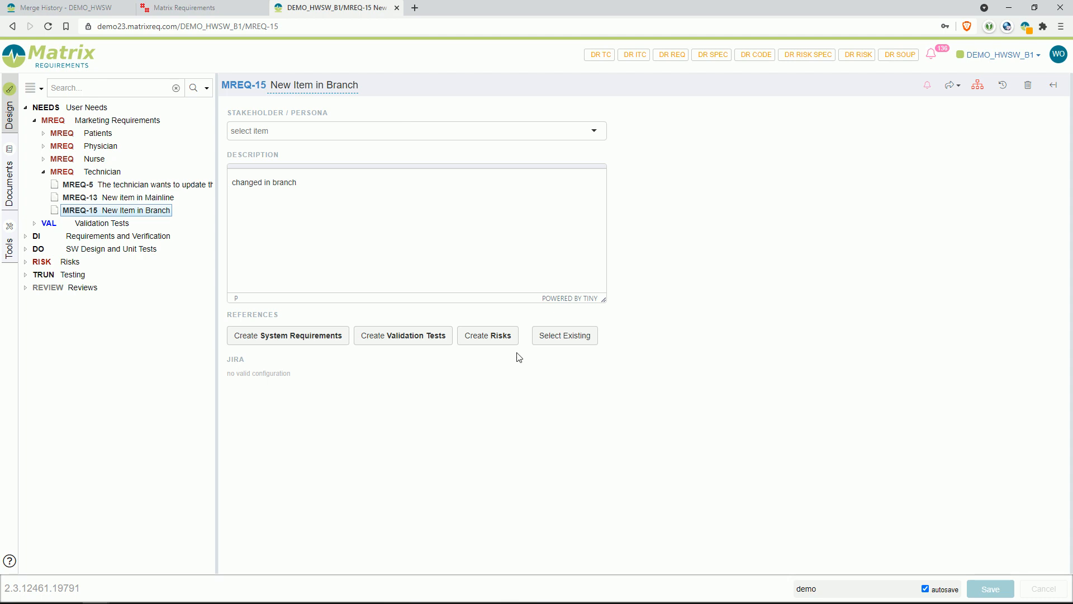
{"action": "left_click", "coordinate": [566, 337]}
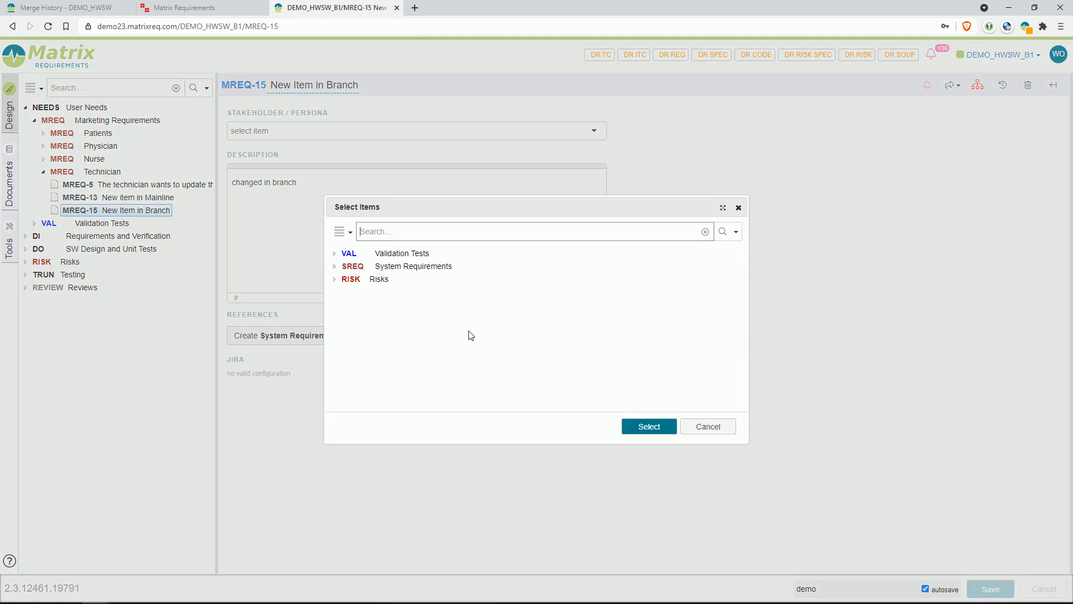
{"action": "left_click", "coordinate": [334, 266]}
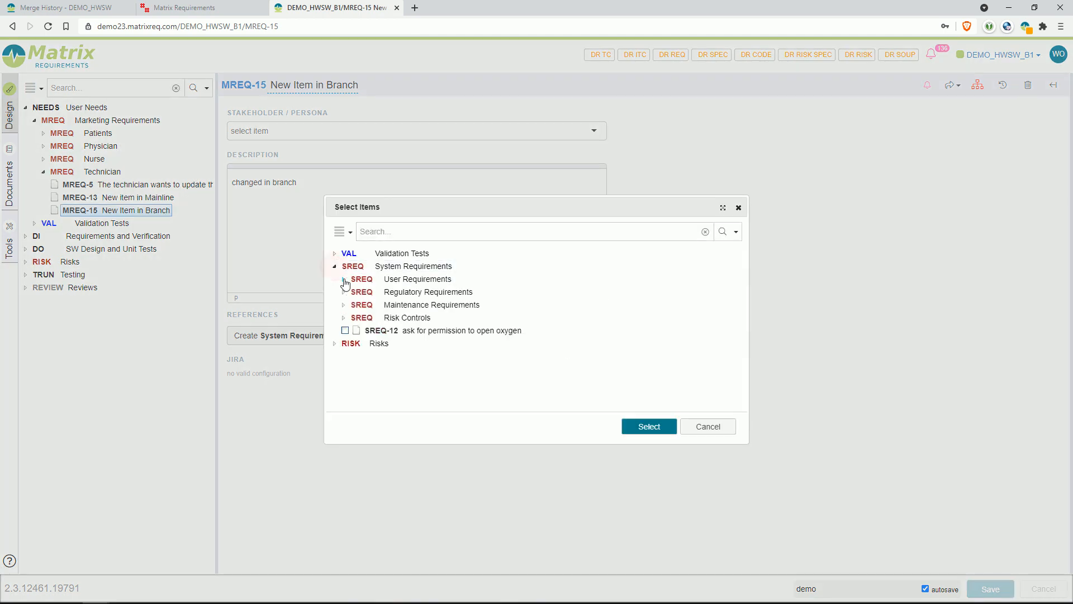
{"action": "left_click", "coordinate": [344, 331]}
{"action": "left_click", "coordinate": [650, 426]}
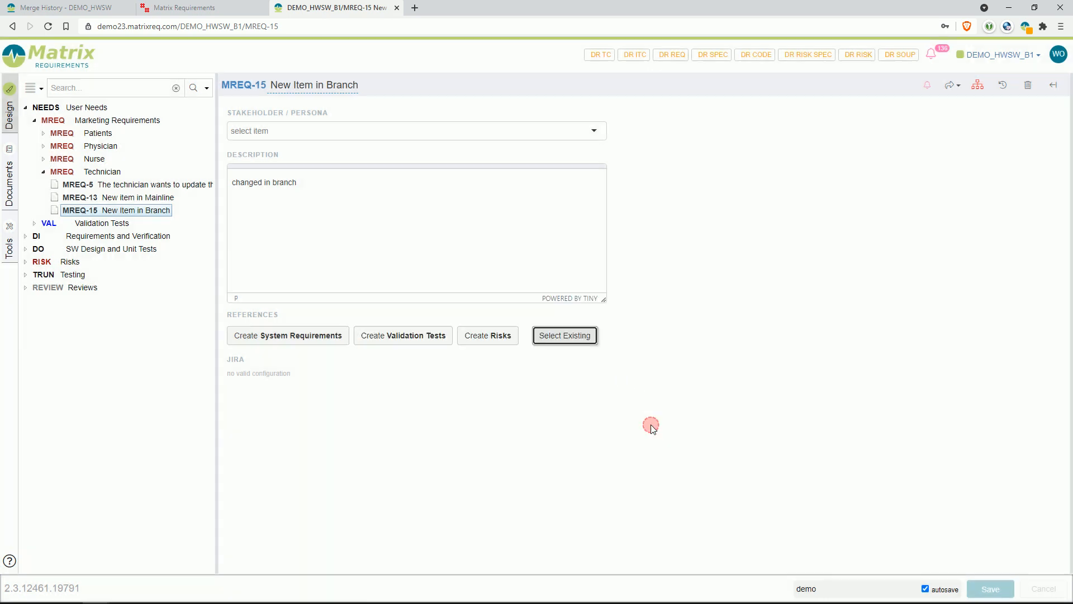
Step: Start a further merge in the mainline DEMO_HWSW project with DEMO_HWSW_B1 as the branch to get changes from
{"action": "left_click", "coordinate": [57, 5]}
{"action": "left_click", "coordinate": [82, 161]}
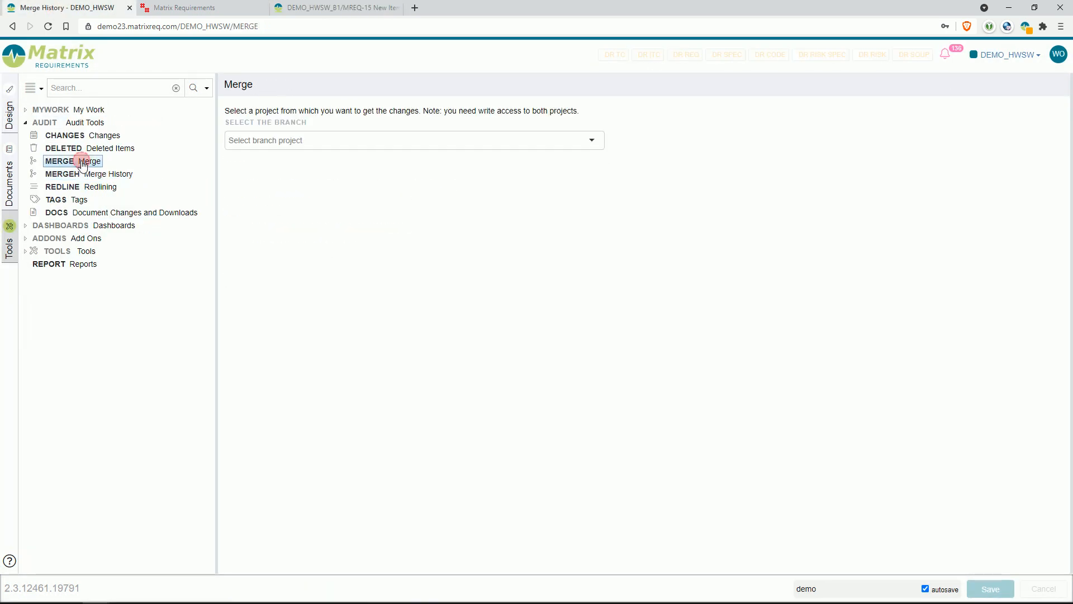
{"action": "left_click", "coordinate": [332, 138]}
{"action": "left_click", "coordinate": [311, 173]}
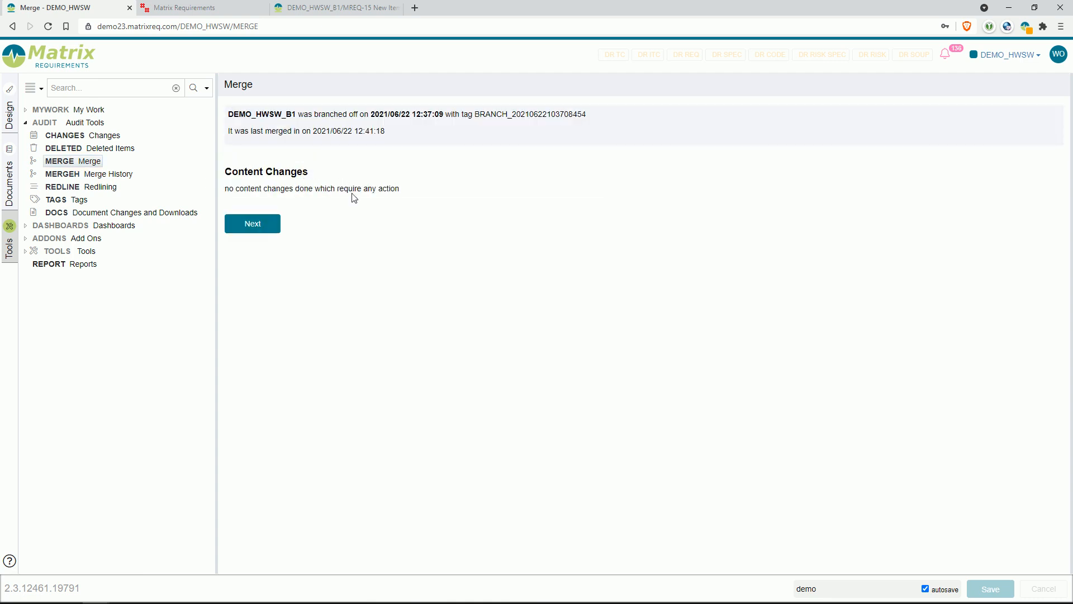
Step: Accept the traceability change that adds the link from MREQ-15 to SREQ-12, and merge it into the mainline
{"action": "left_click", "coordinate": [258, 222]}
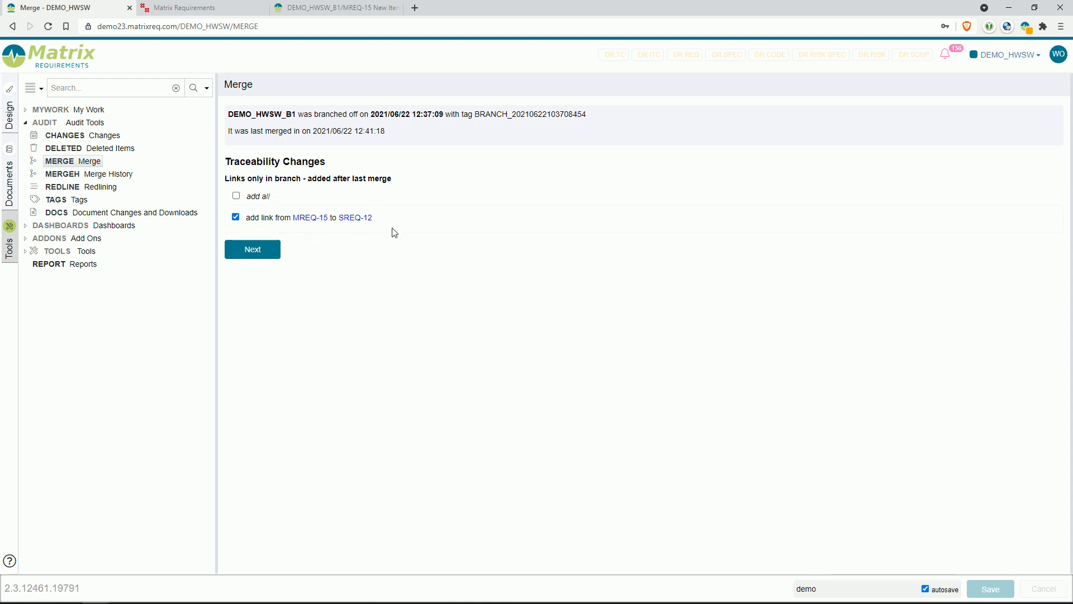
{"action": "left_click", "coordinate": [251, 219]}
{"action": "left_click", "coordinate": [257, 222]}
{"action": "left_click", "coordinate": [260, 251]}
{"action": "left_click", "coordinate": [253, 200]}
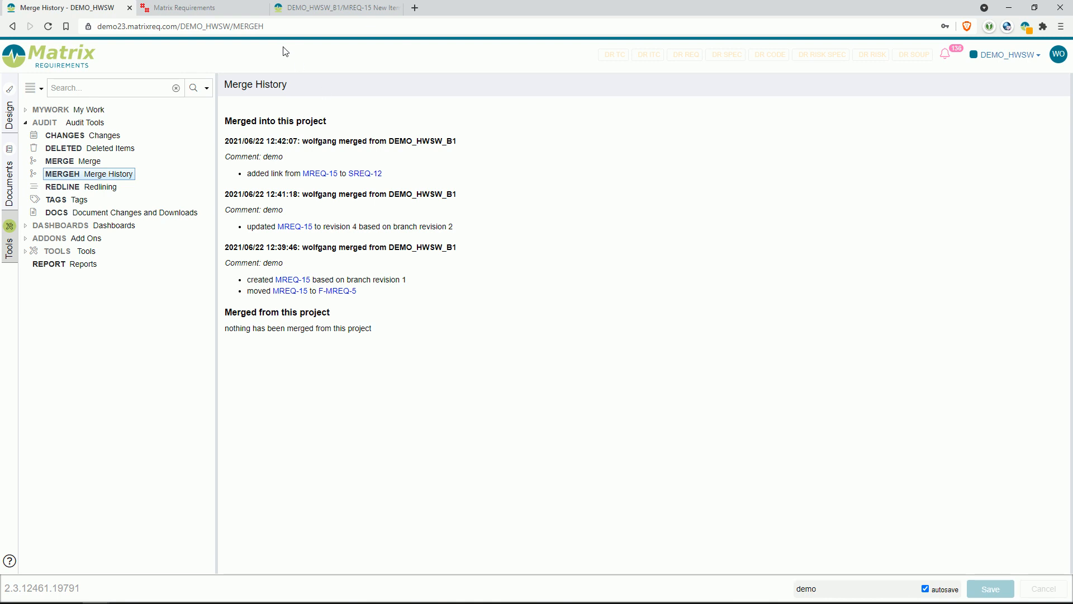
{"action": "left_click", "coordinate": [336, 10]}
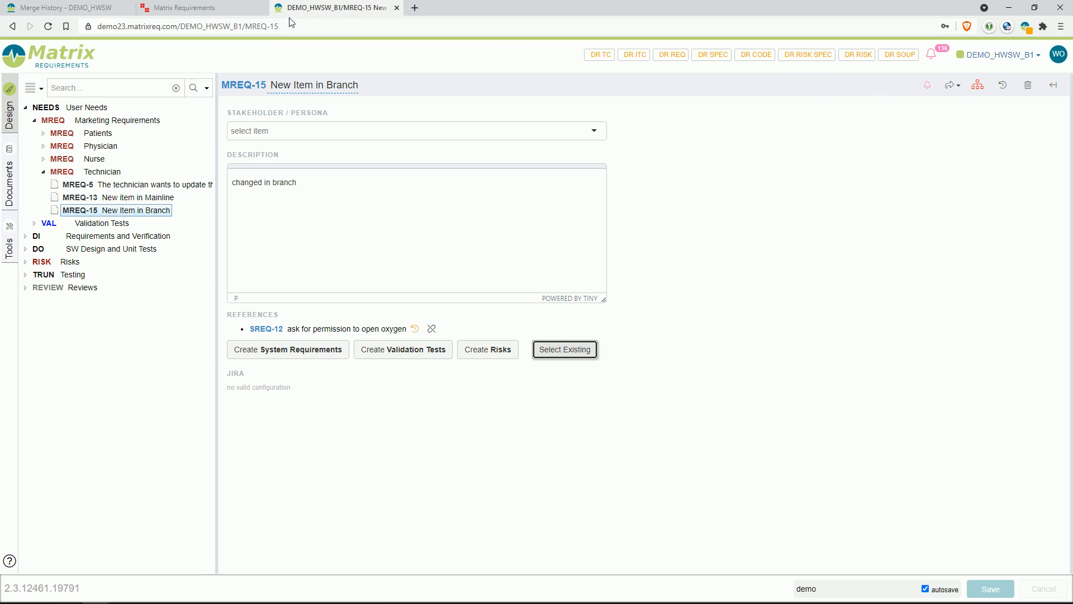
{"action": "left_click", "coordinate": [228, 12]}
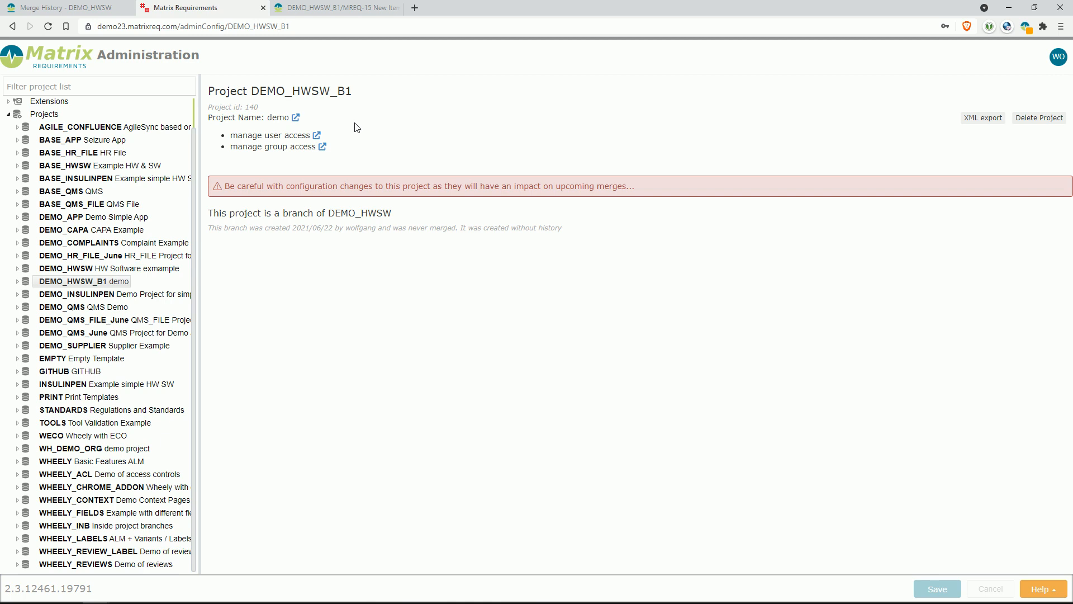
{"action": "left_click", "coordinate": [72, 8]}
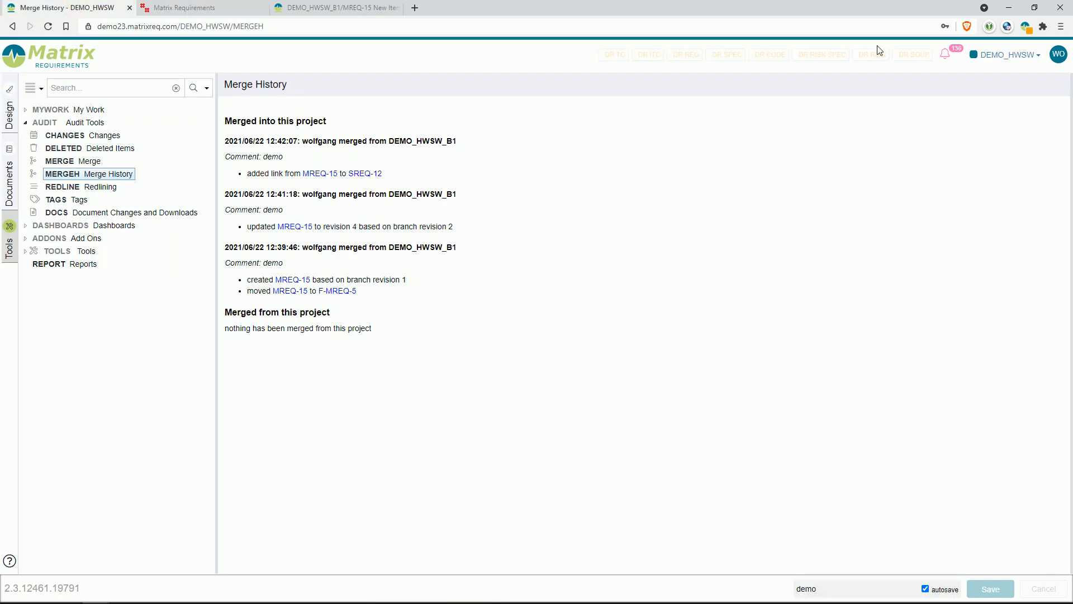
{"action": "left_click", "coordinate": [1013, 54]}
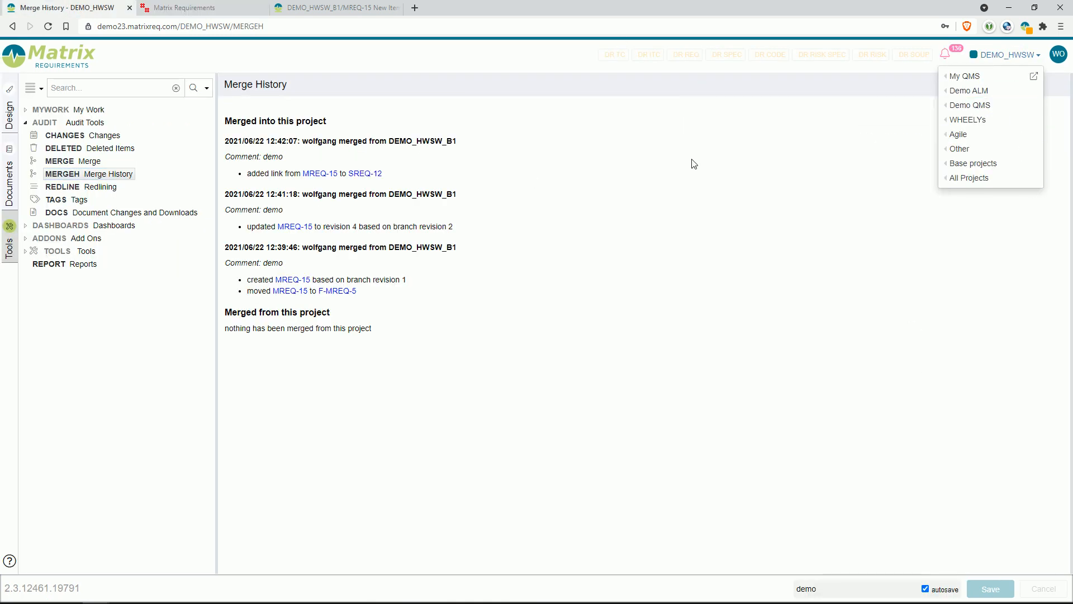
{"action": "left_click", "coordinate": [533, 183]}
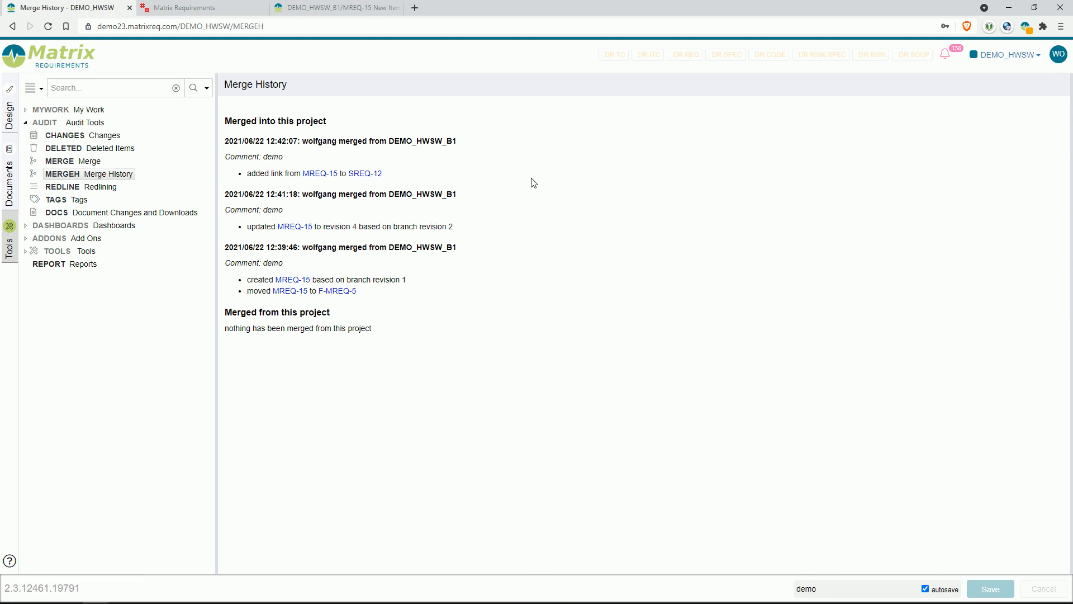